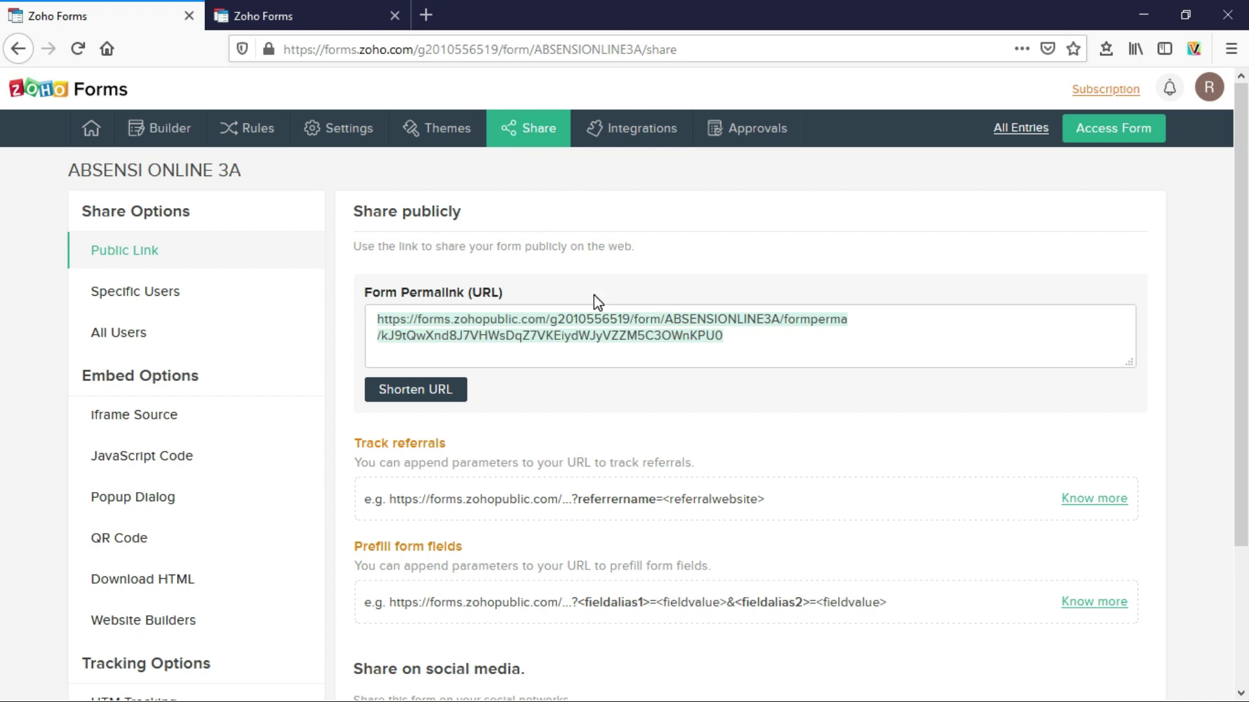
# - Open a new browser tab beside the Zoho Forms public link page
pyautogui.click(427, 17)
# - Search Google for BITLY and open the Bitly URL shortener site at bitly.com
pyautogui.click(455, 344)
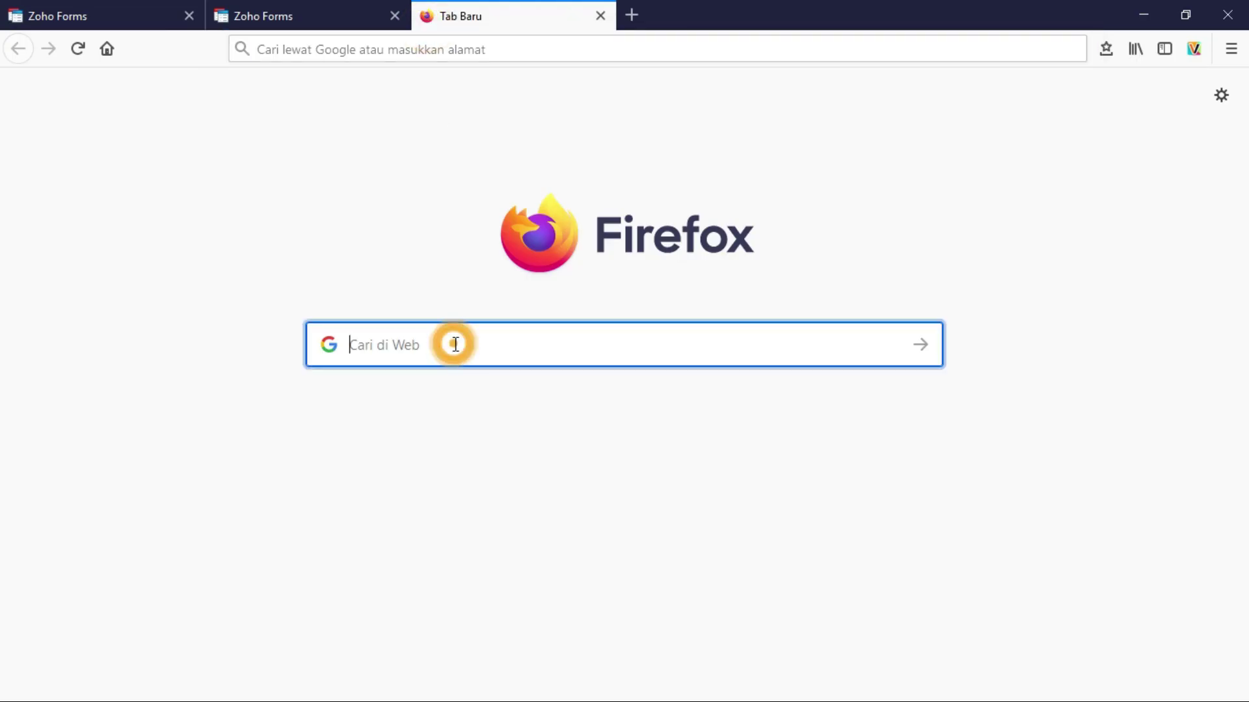
pyautogui.write('BITLY')
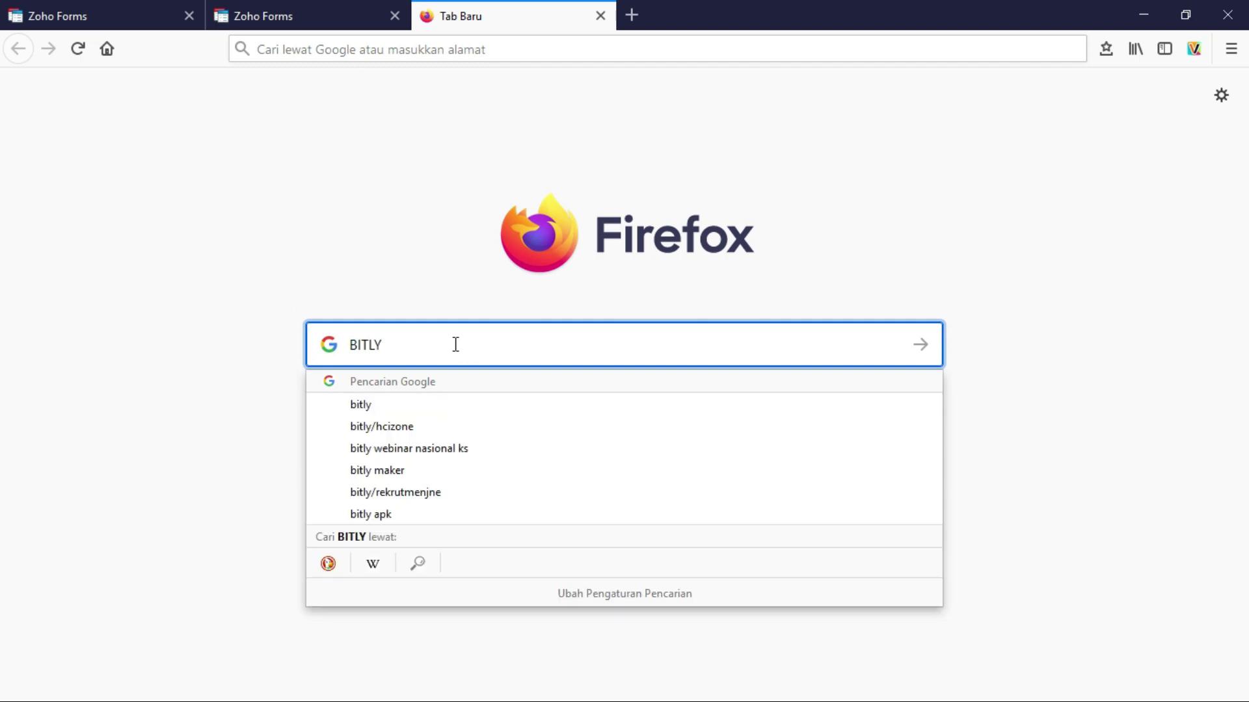
pyautogui.press('Return')
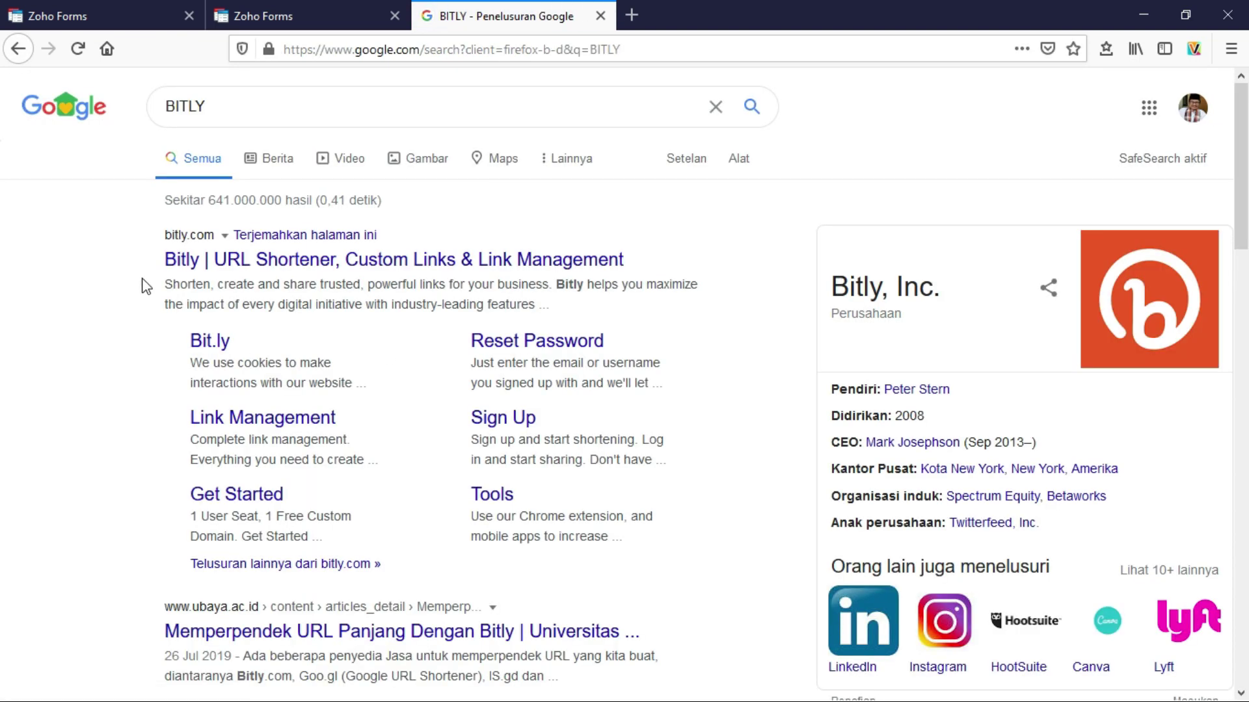
pyautogui.click(270, 263)
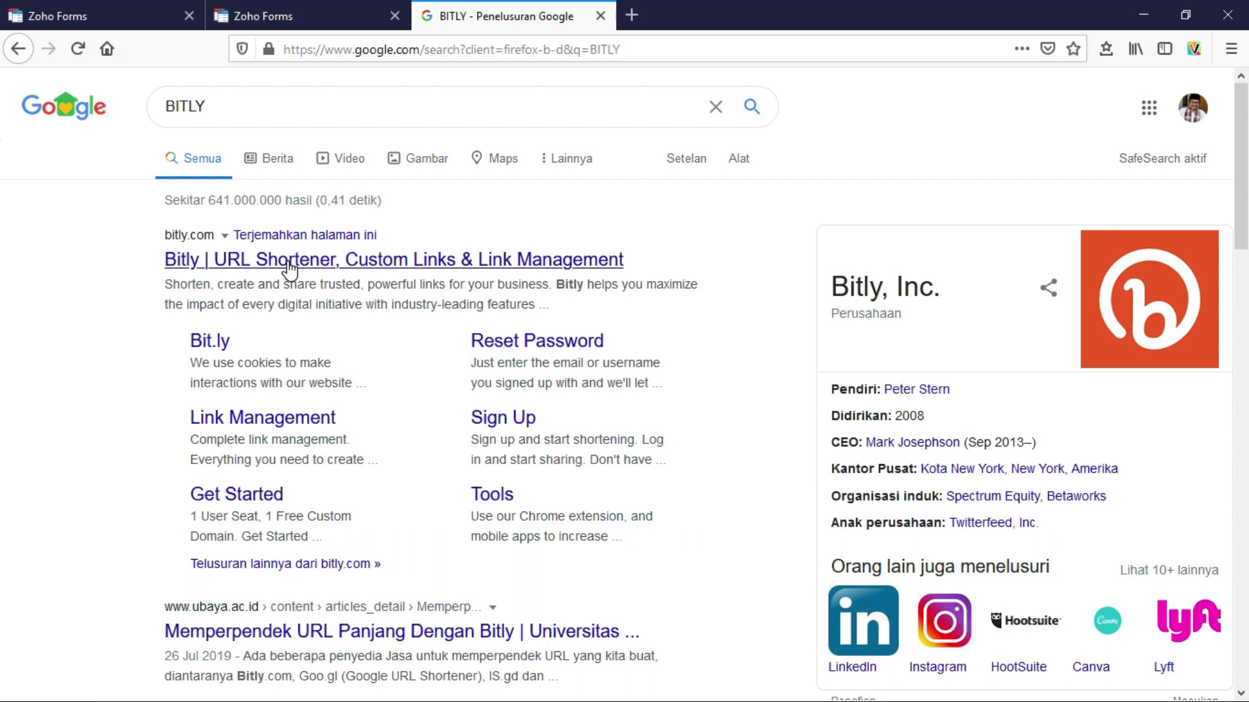
pyautogui.click(288, 266)
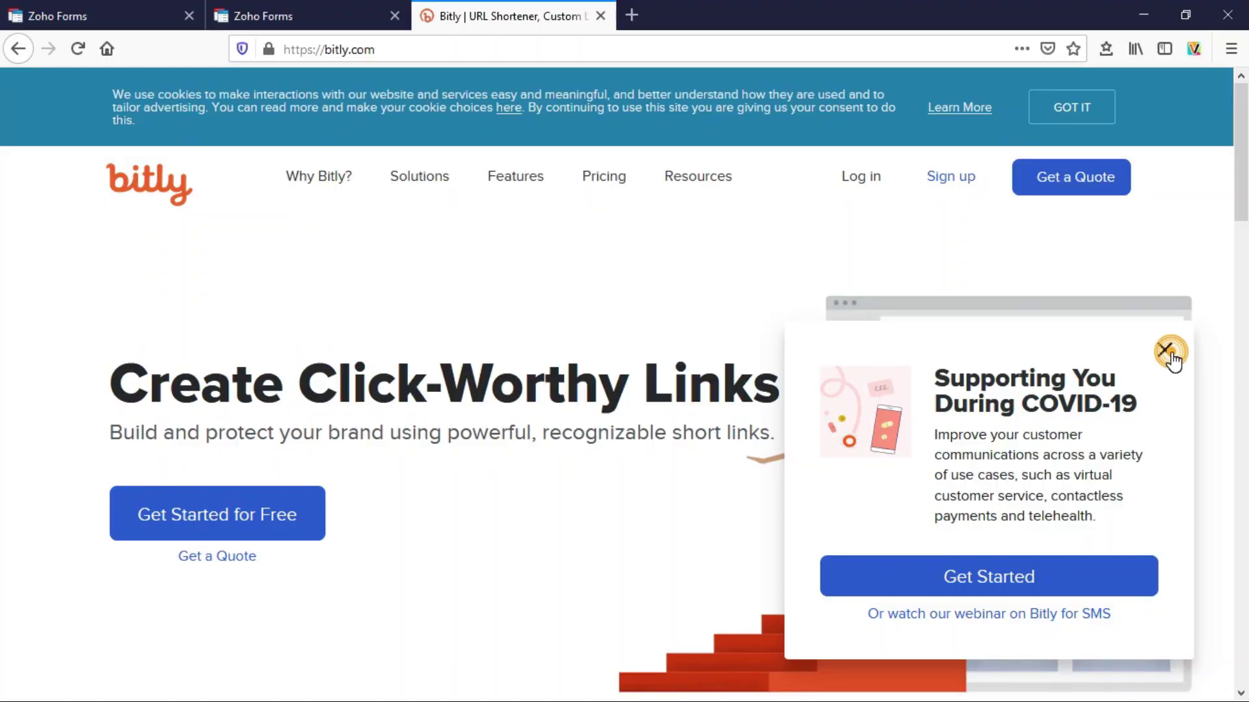
# - Dismiss the COVID-19 popup and follow the pricing page's free-plan link to sign-up
pyautogui.click(1165, 352)
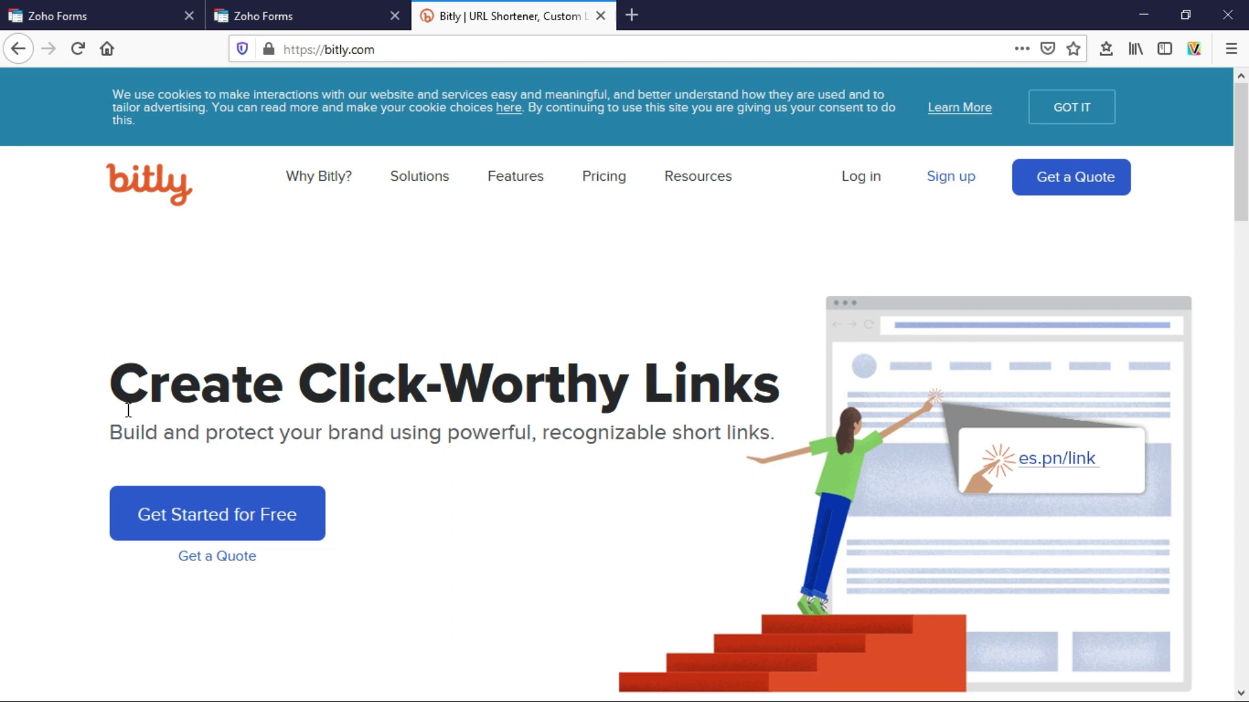
pyautogui.click(223, 518)
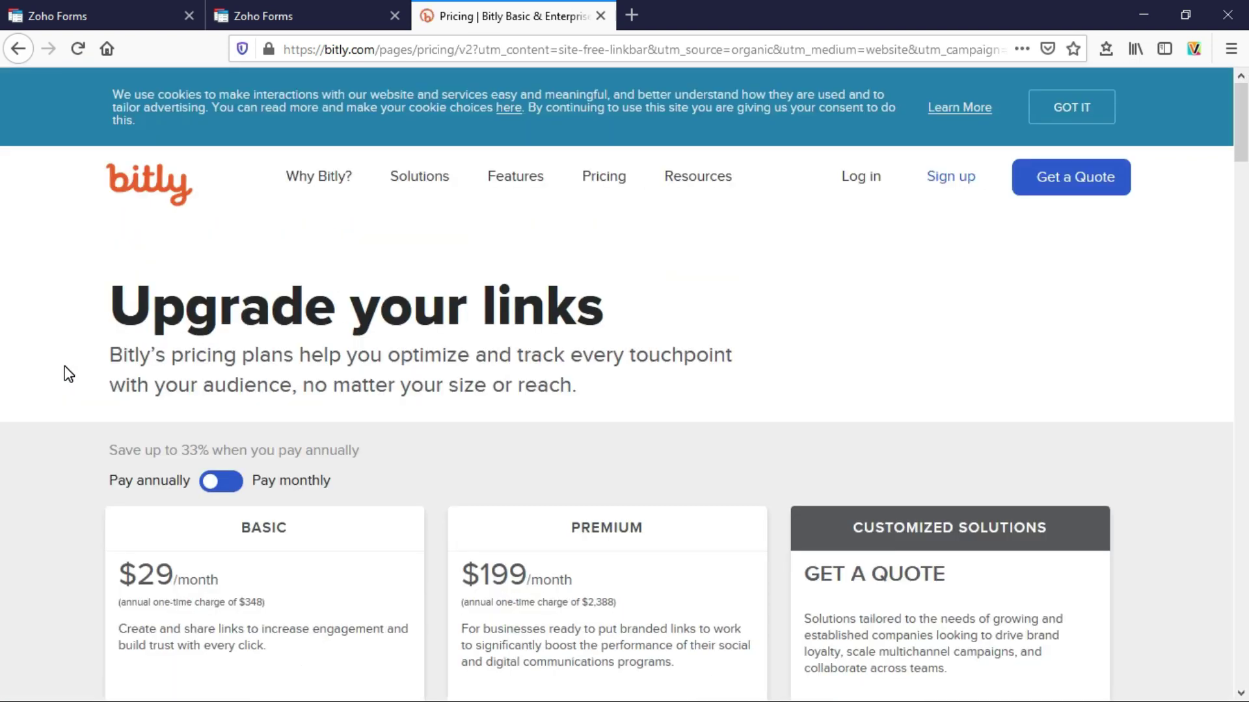
pyautogui.scroll(-7, 64, 366)
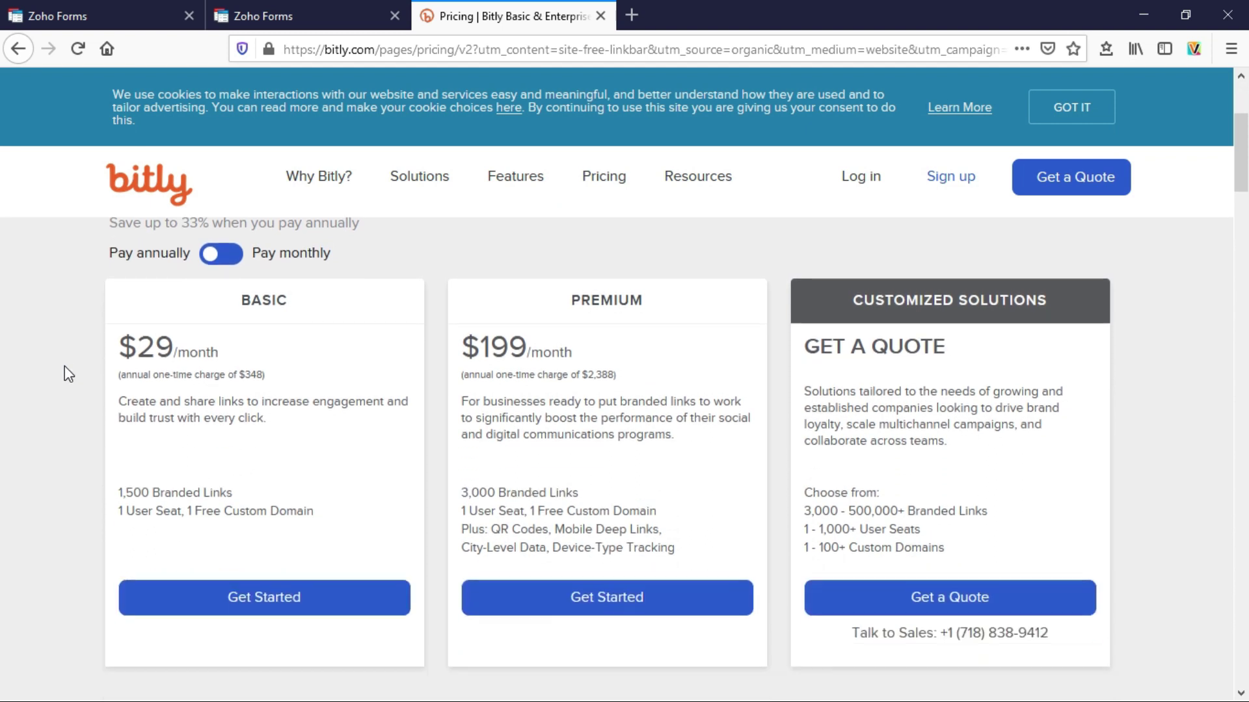
pyautogui.scroll(-3, 65, 374)
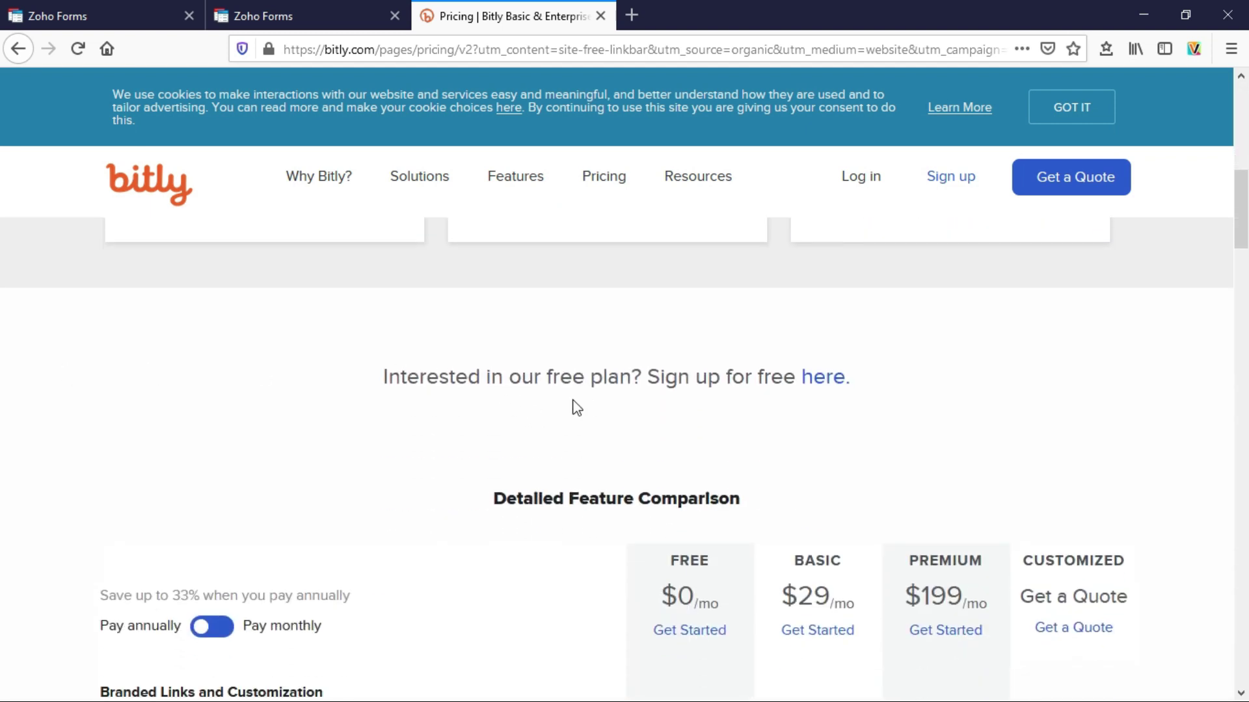
pyautogui.click(820, 382)
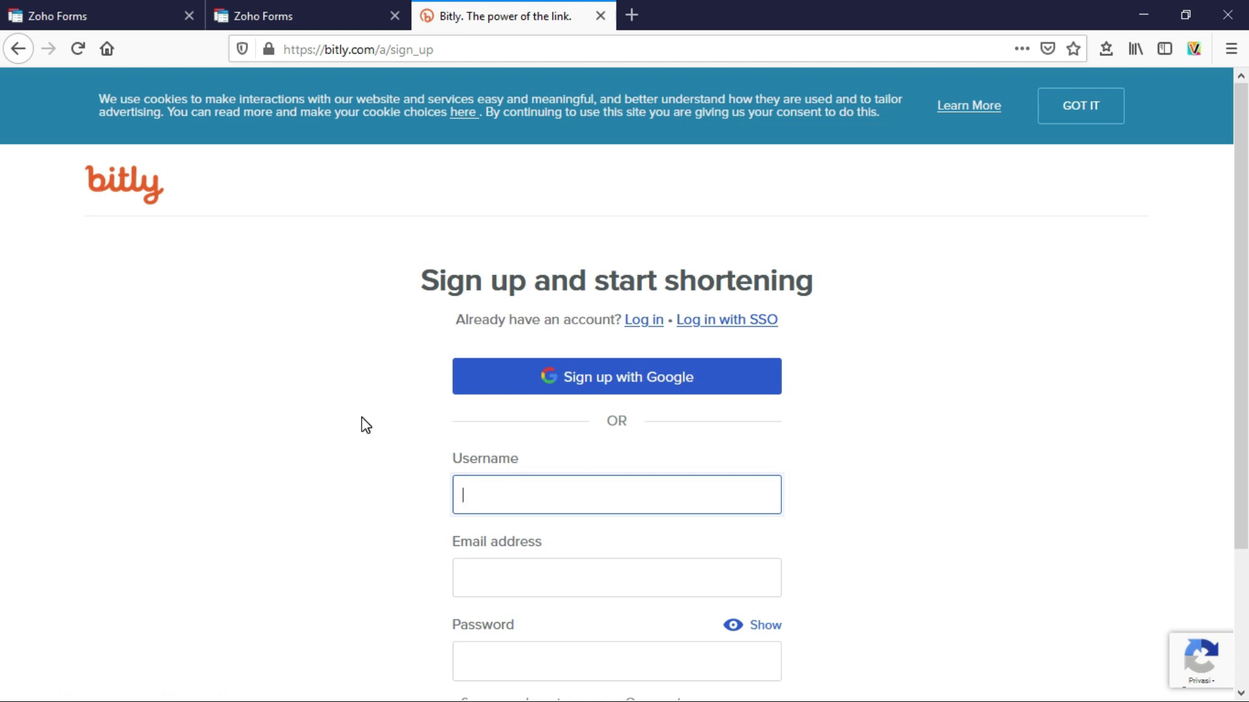
# - Sign up to Bitly with Google, choosing the second Google account
pyautogui.click(650, 385)
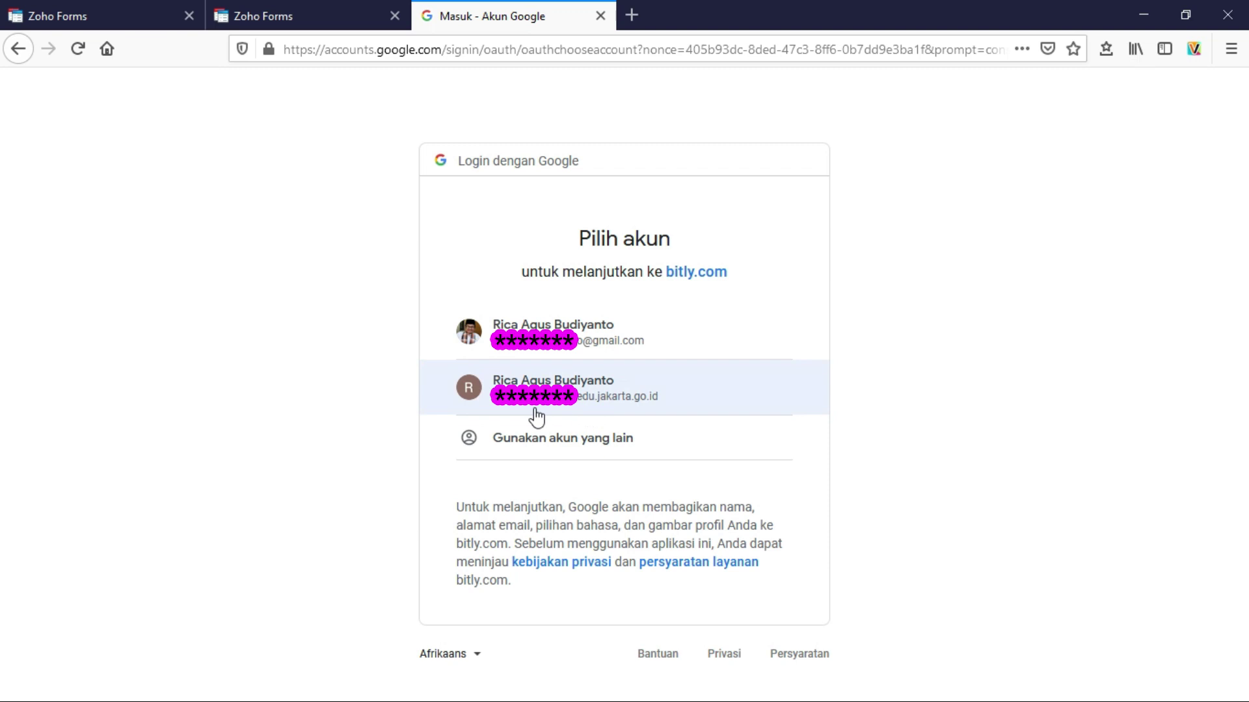
pyautogui.click(571, 384)
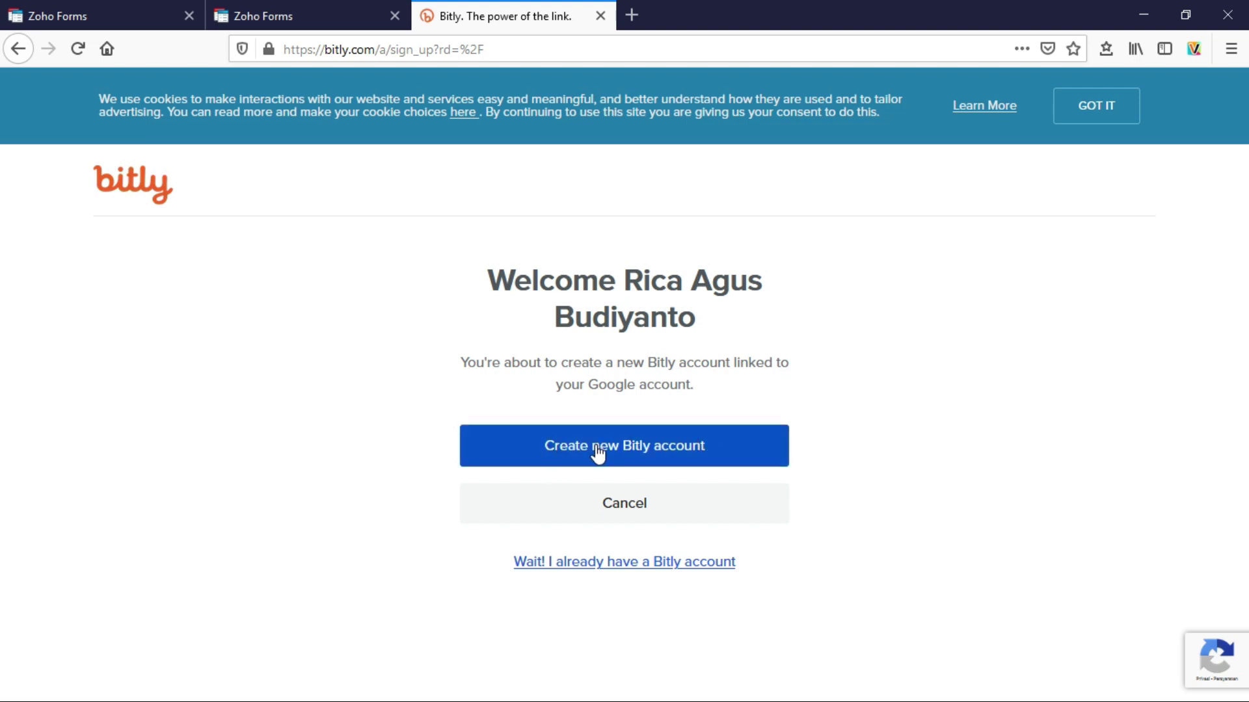
# - Create a new Bitly account linked to the Google account
pyautogui.click(599, 445)
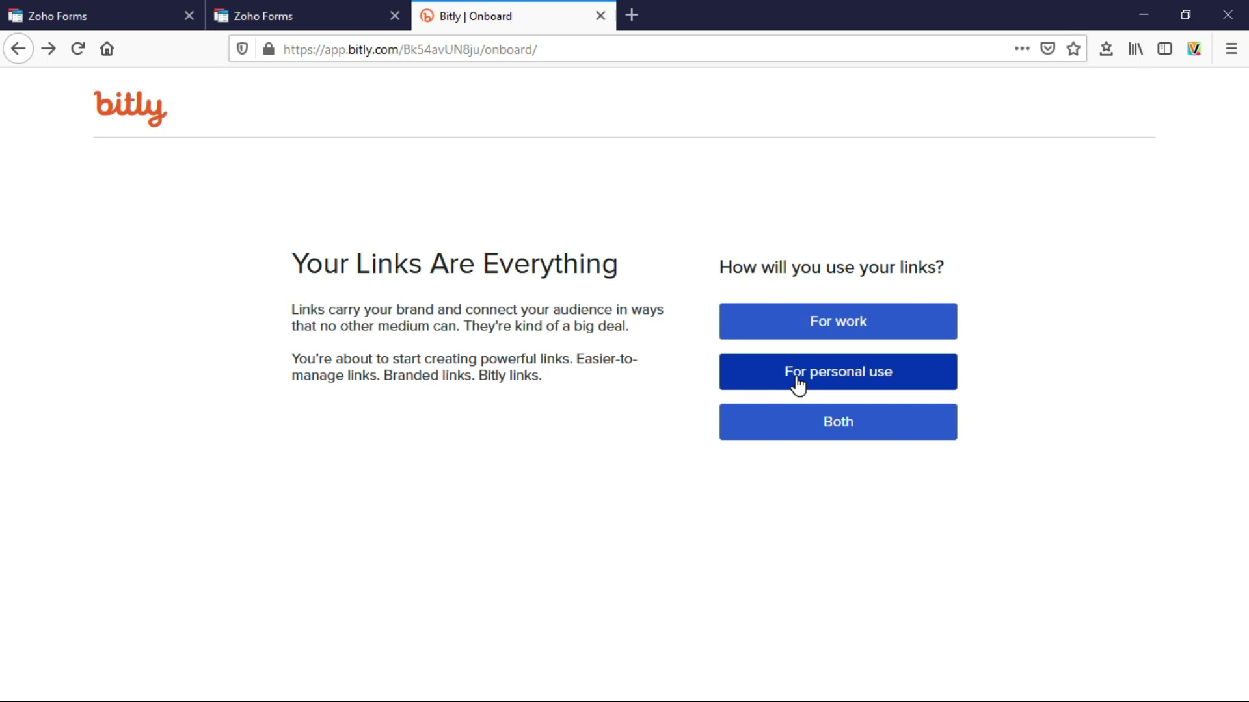
# - Answer that the links will be used for both work and personal use
pyautogui.click(842, 424)
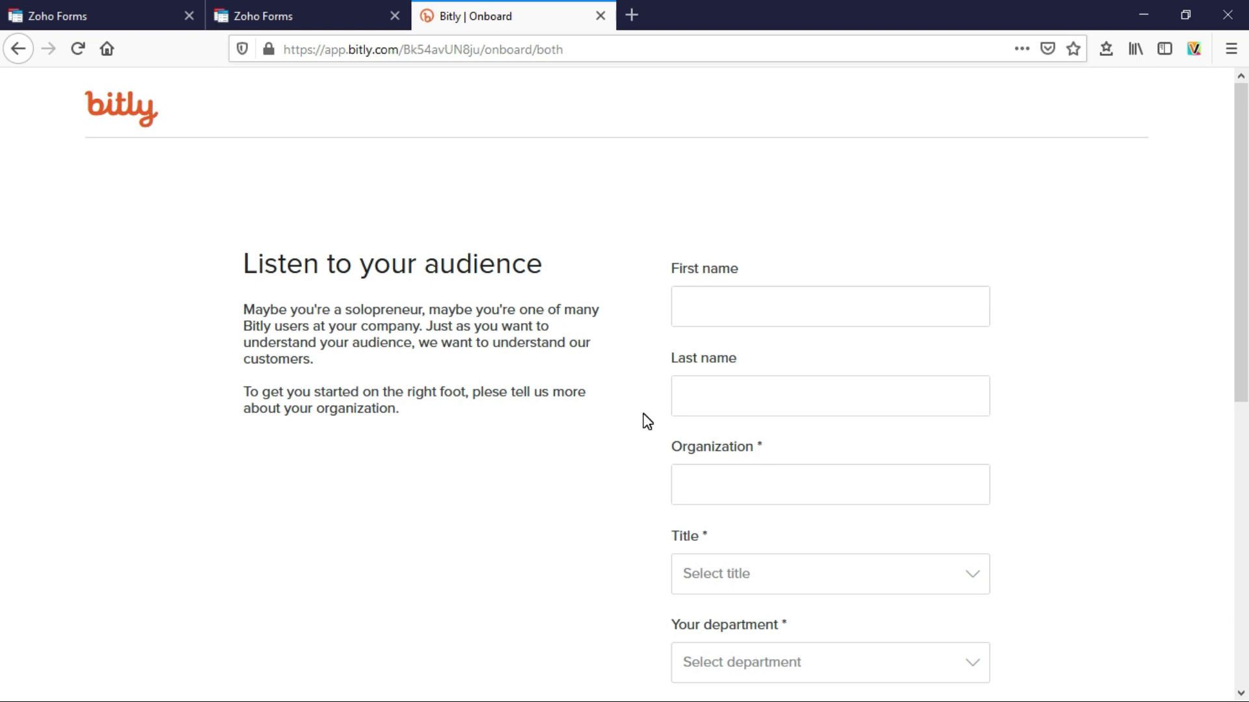
pyautogui.scroll(-5, 647, 422)
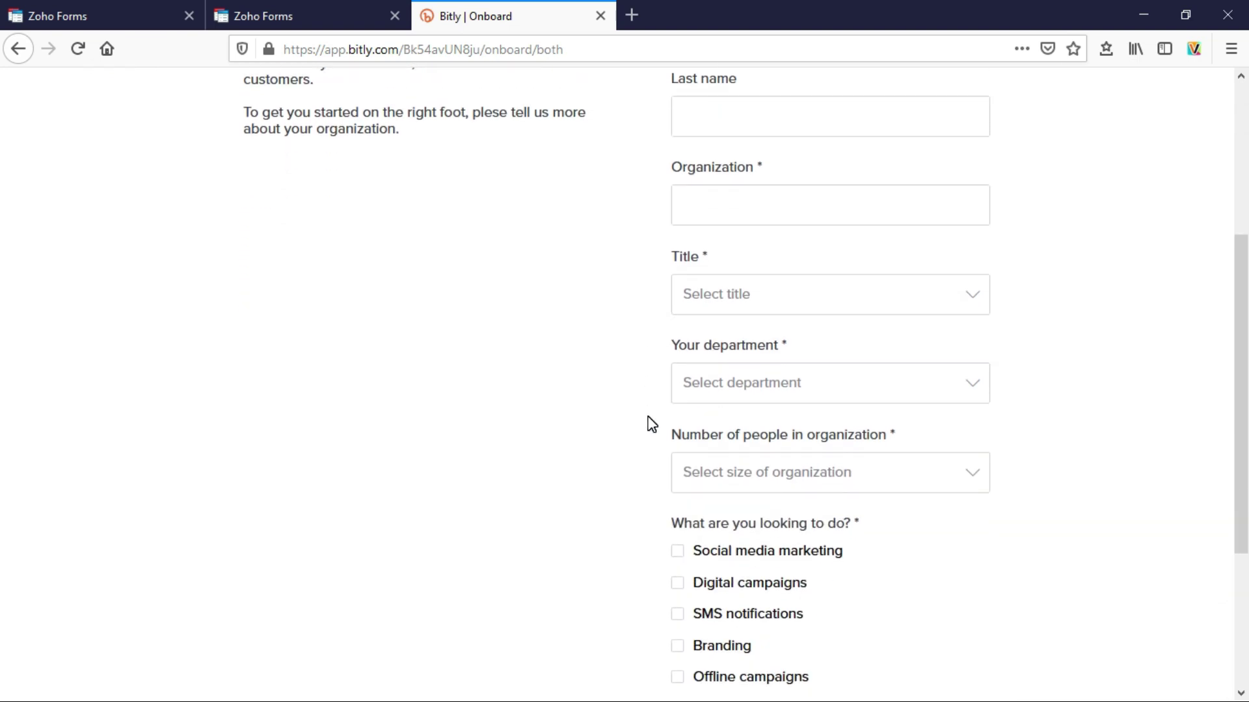
pyautogui.scroll(-4, 648, 419)
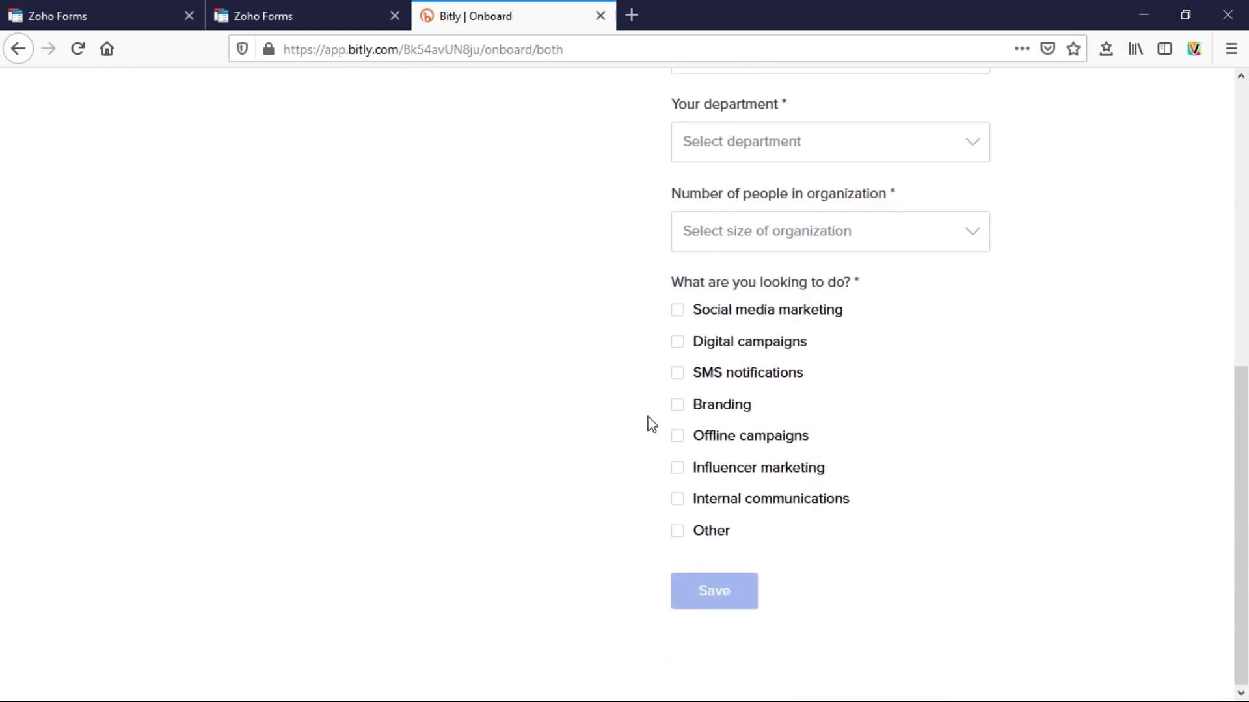
pyautogui.scroll(9, 649, 423)
# - Enter the user's first and last name and the school's organization name
pyautogui.click(788, 307)
pyautogui.click(828, 388)
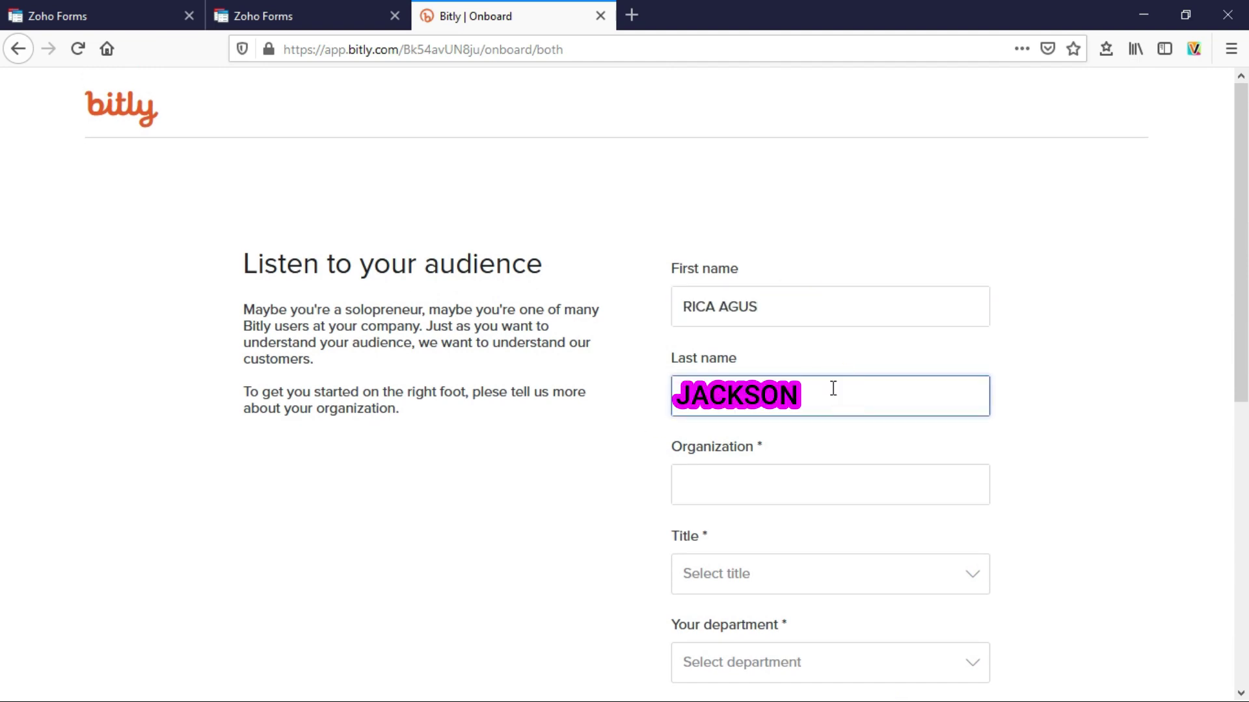
pyautogui.click(833, 484)
pyautogui.write('SD')
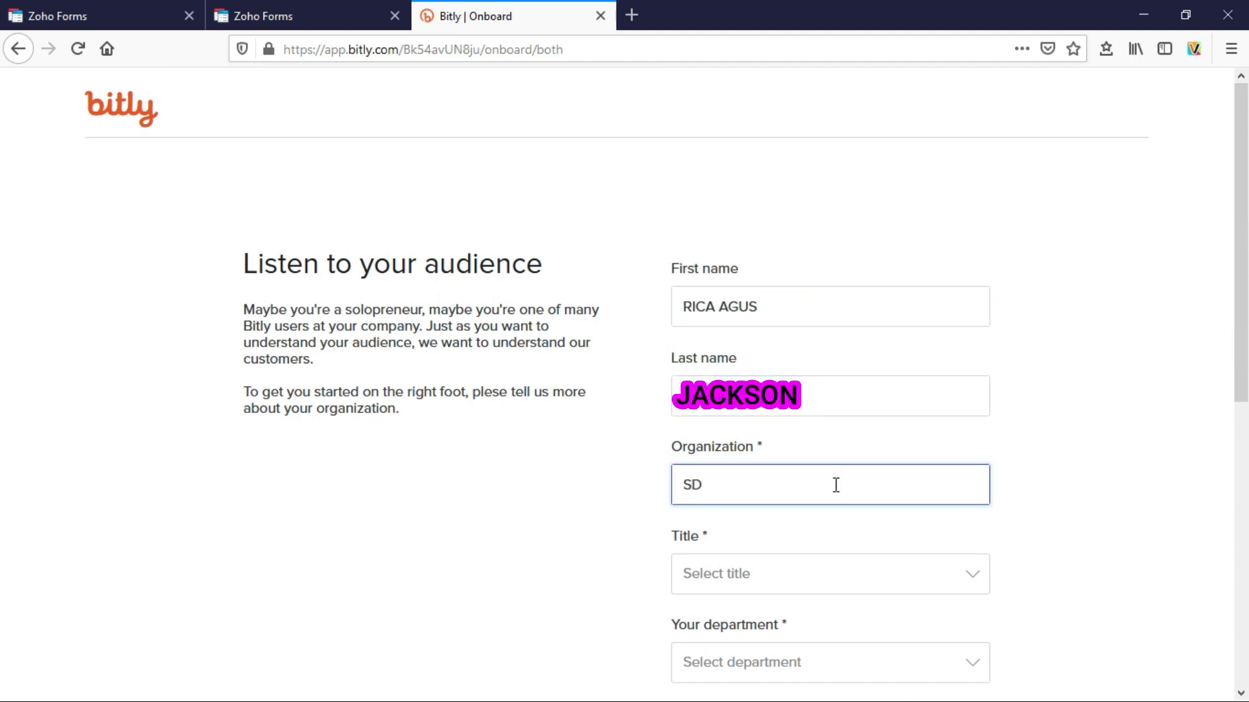
pyautogui.write('N TEGAL ALUR 07 PAGI')
# - Set job title Executive, department Education and organization size 200-500
pyautogui.scroll(-4, 835, 484)
pyautogui.click(708, 301)
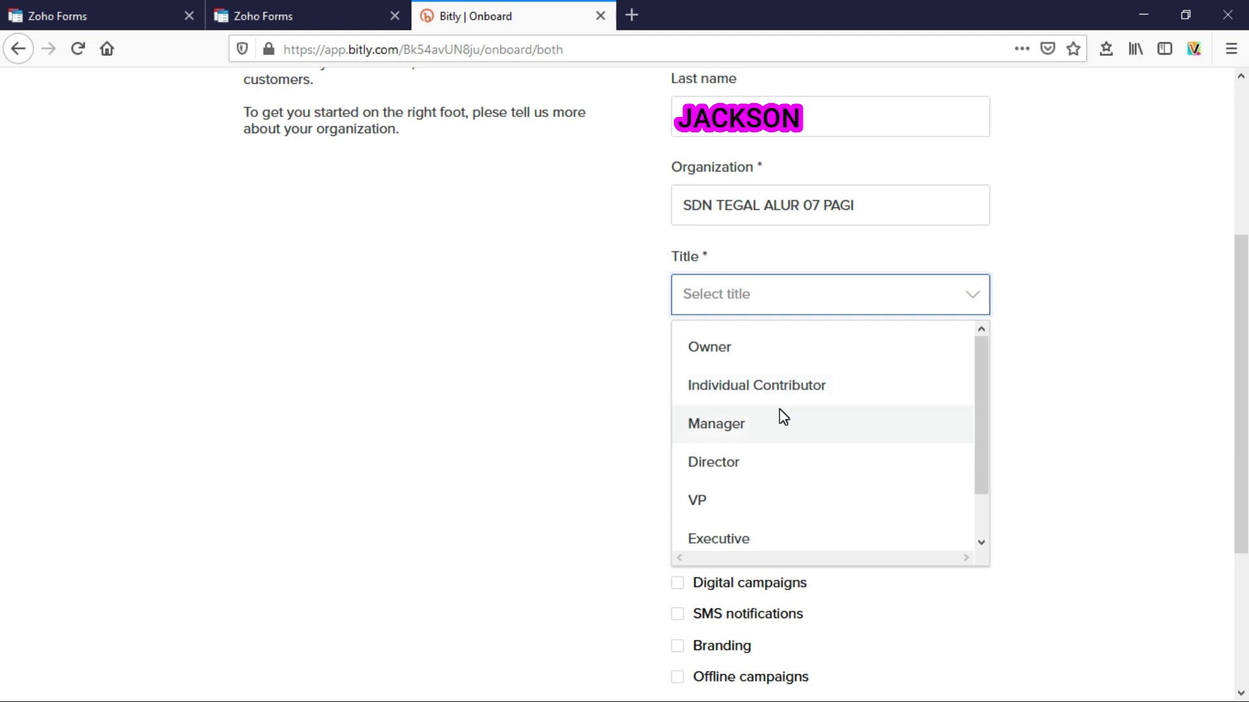
pyautogui.scroll(-3, 781, 411)
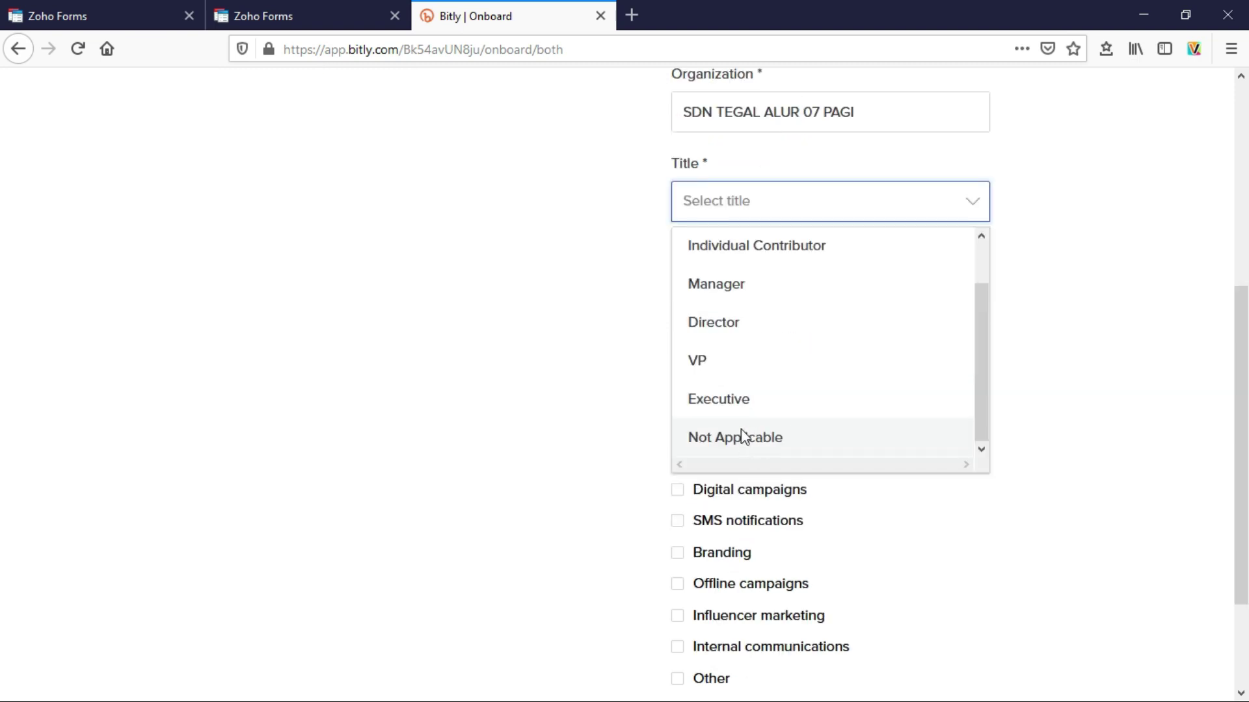
pyautogui.click(736, 400)
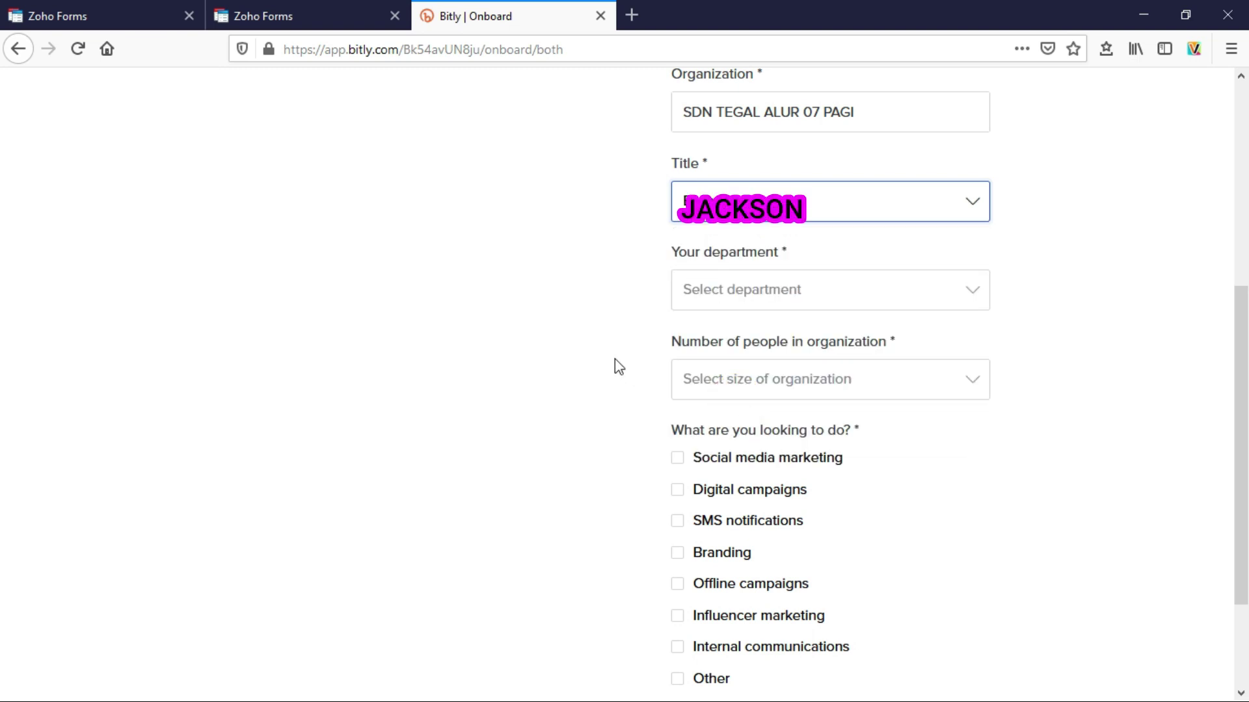
pyautogui.scroll(3, 615, 361)
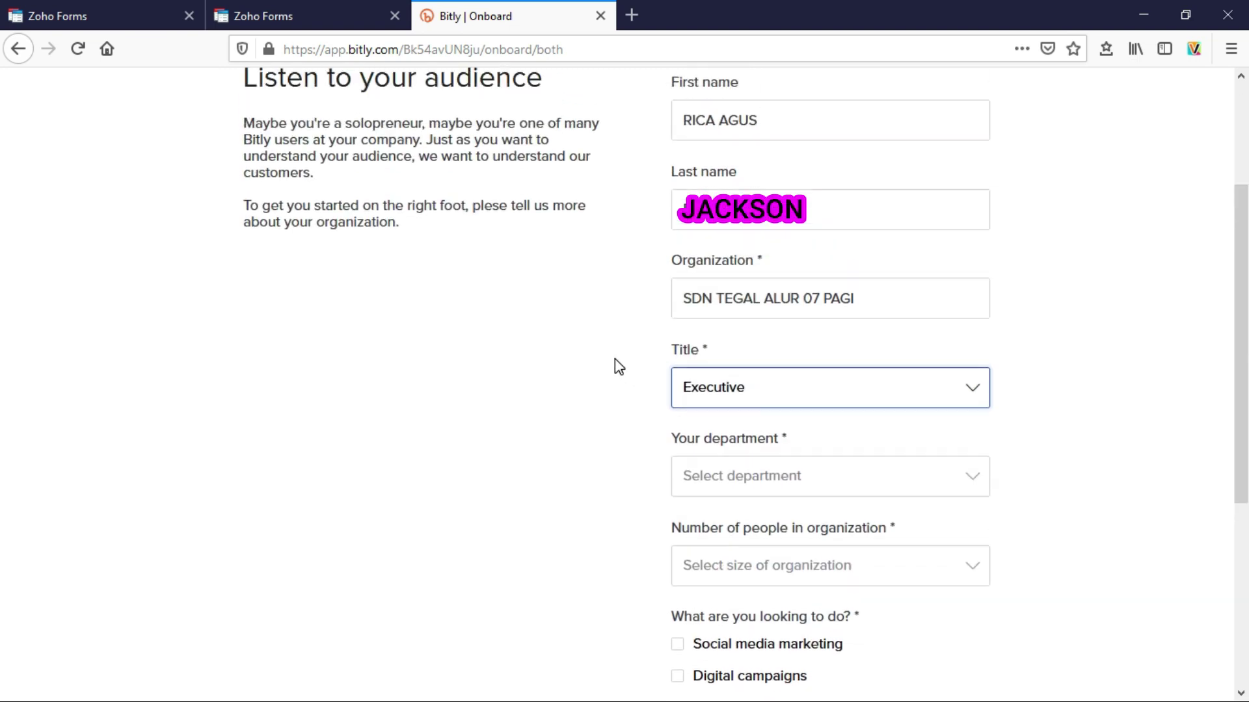
pyautogui.click(792, 482)
pyautogui.scroll(-5, 780, 514)
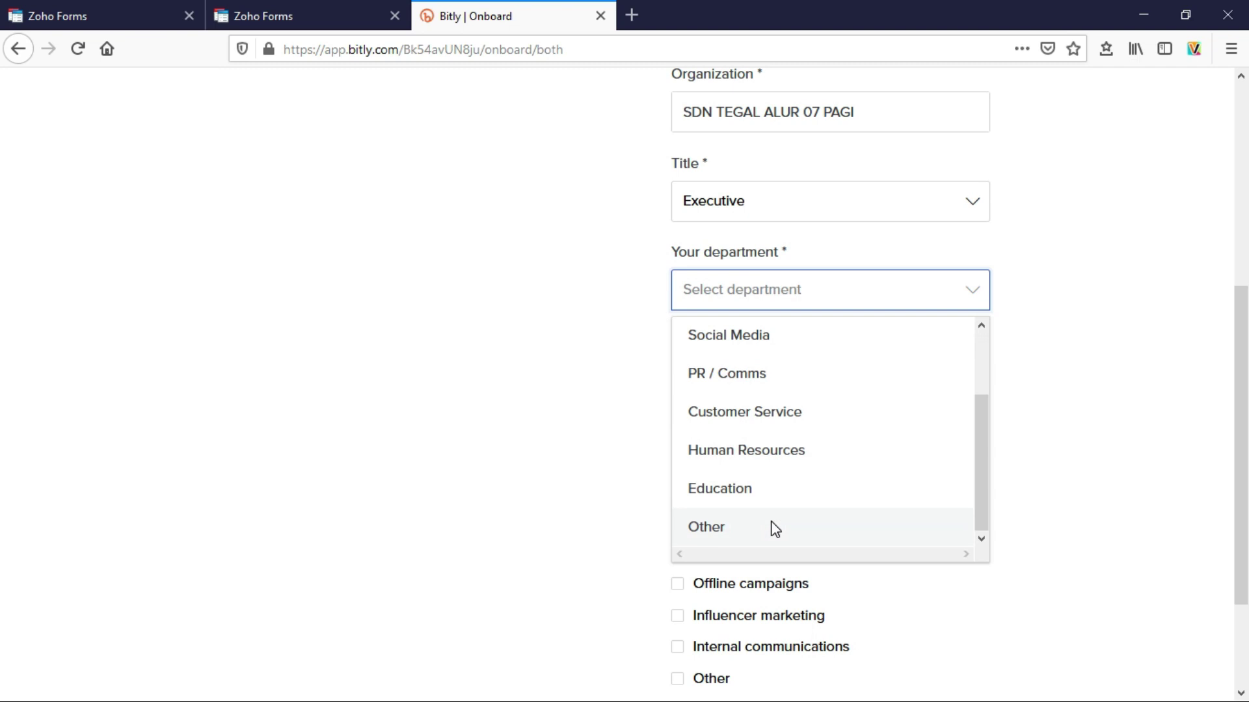
pyautogui.click(743, 397)
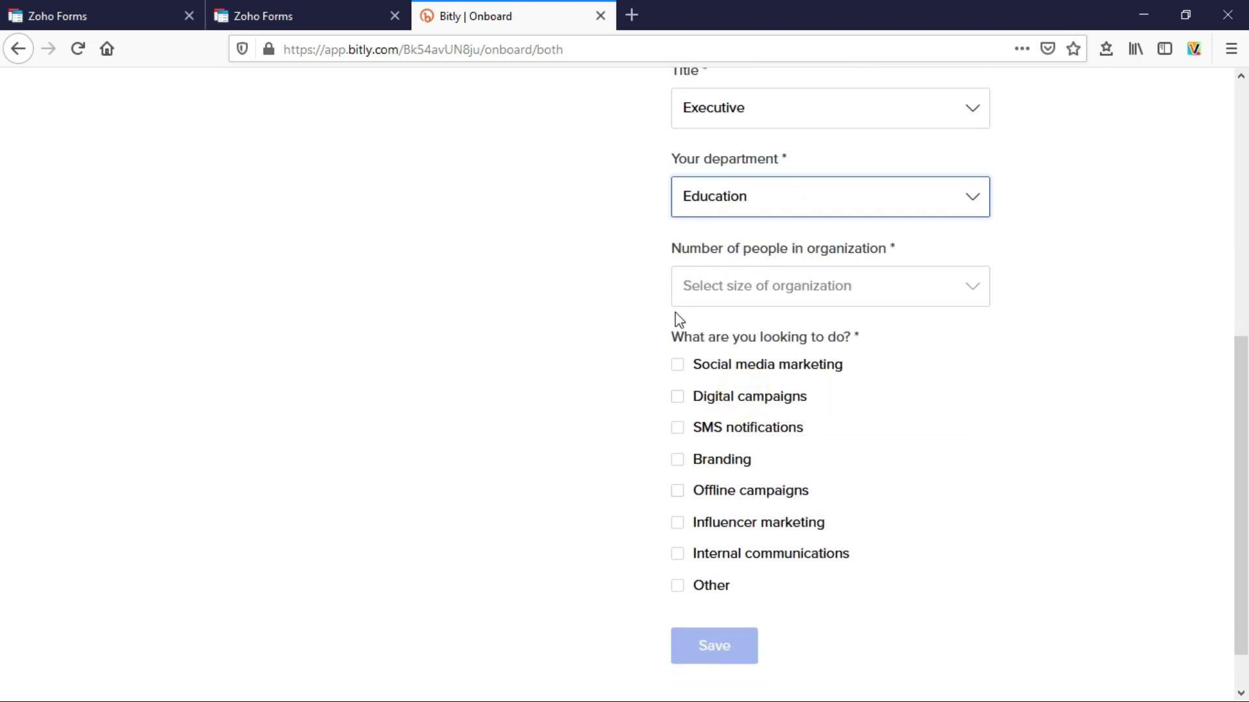
pyautogui.click(838, 294)
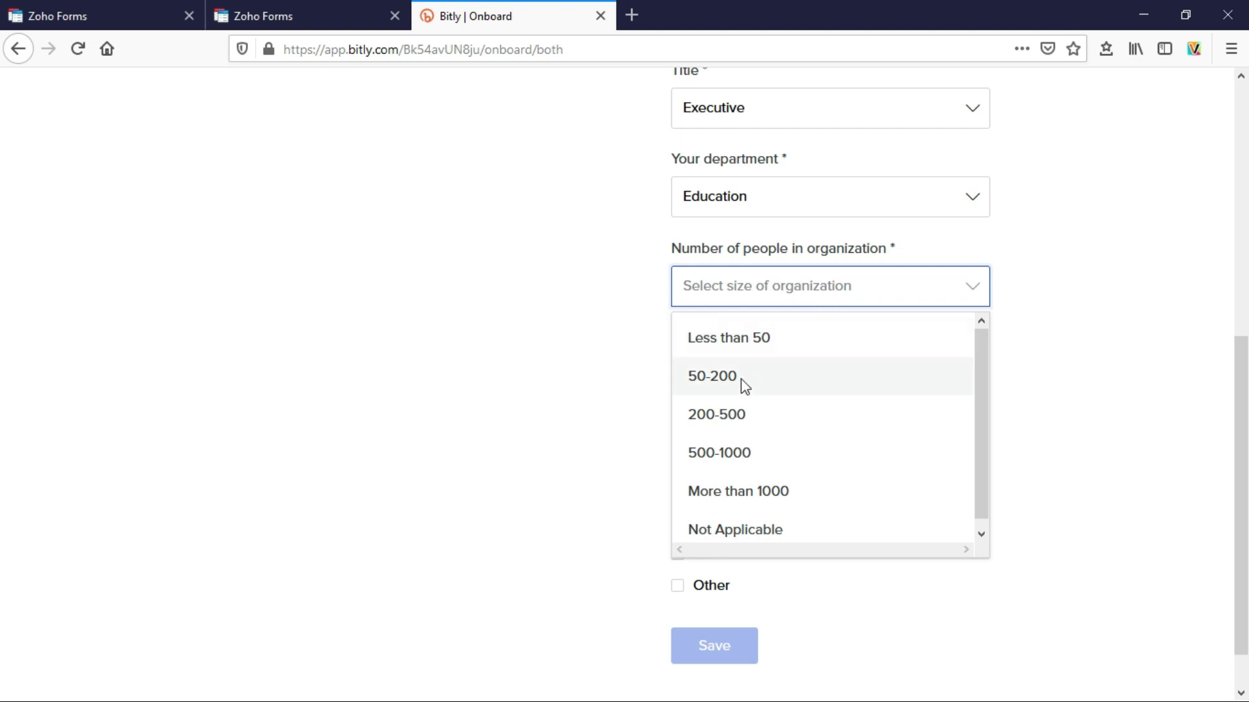
pyautogui.click(727, 417)
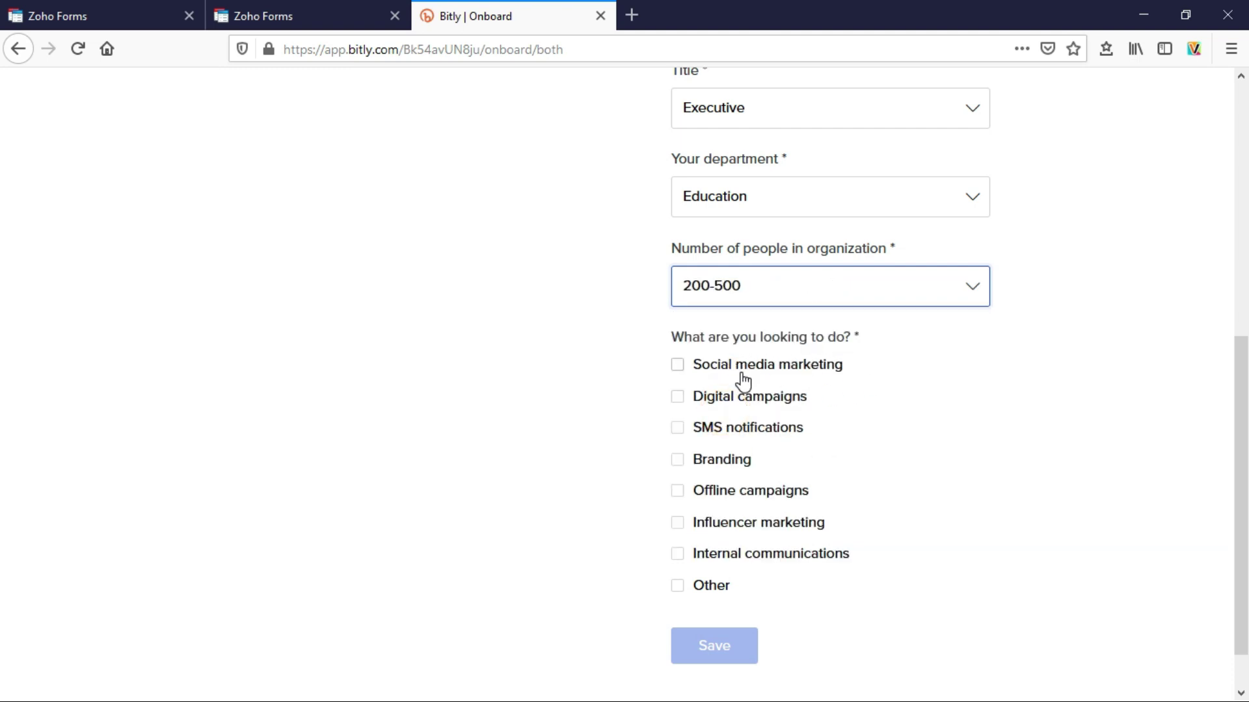
# - Tick Internal communications as a goal, leave Other unticked, and save the answers
pyautogui.scroll(-1, 813, 413)
pyautogui.click(677, 499)
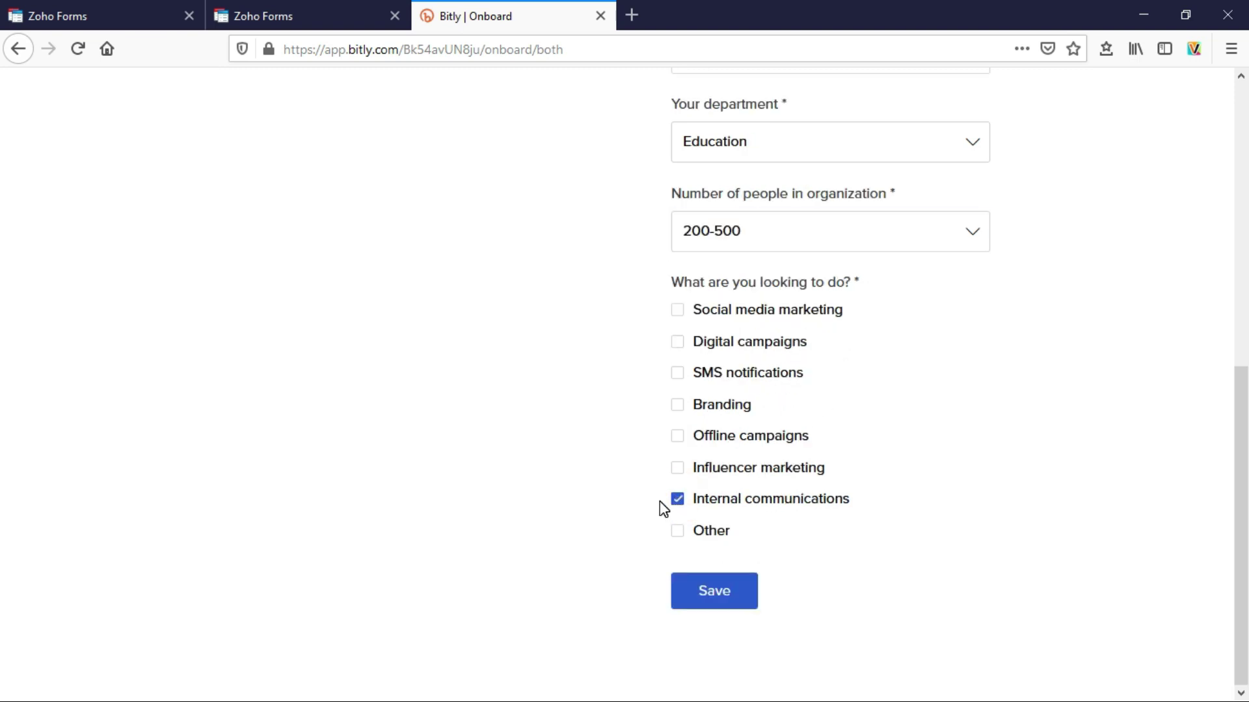
pyautogui.click(678, 531)
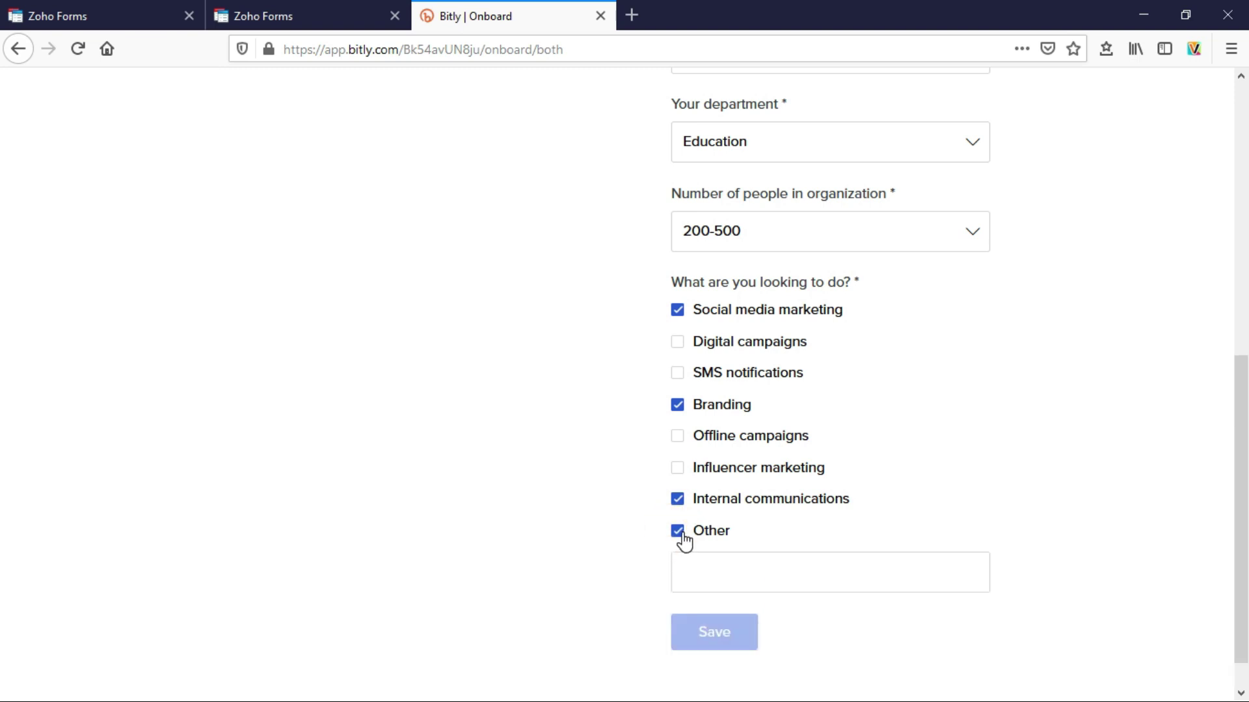
pyautogui.click(677, 531)
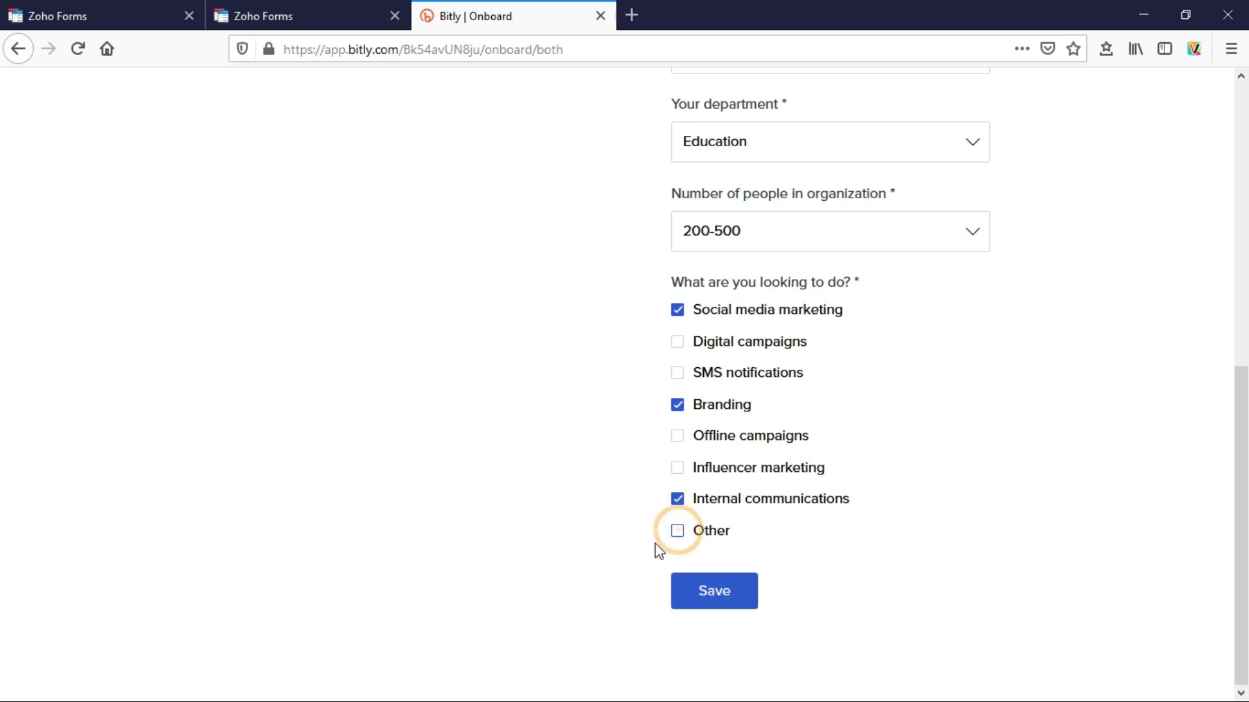
pyautogui.click(709, 605)
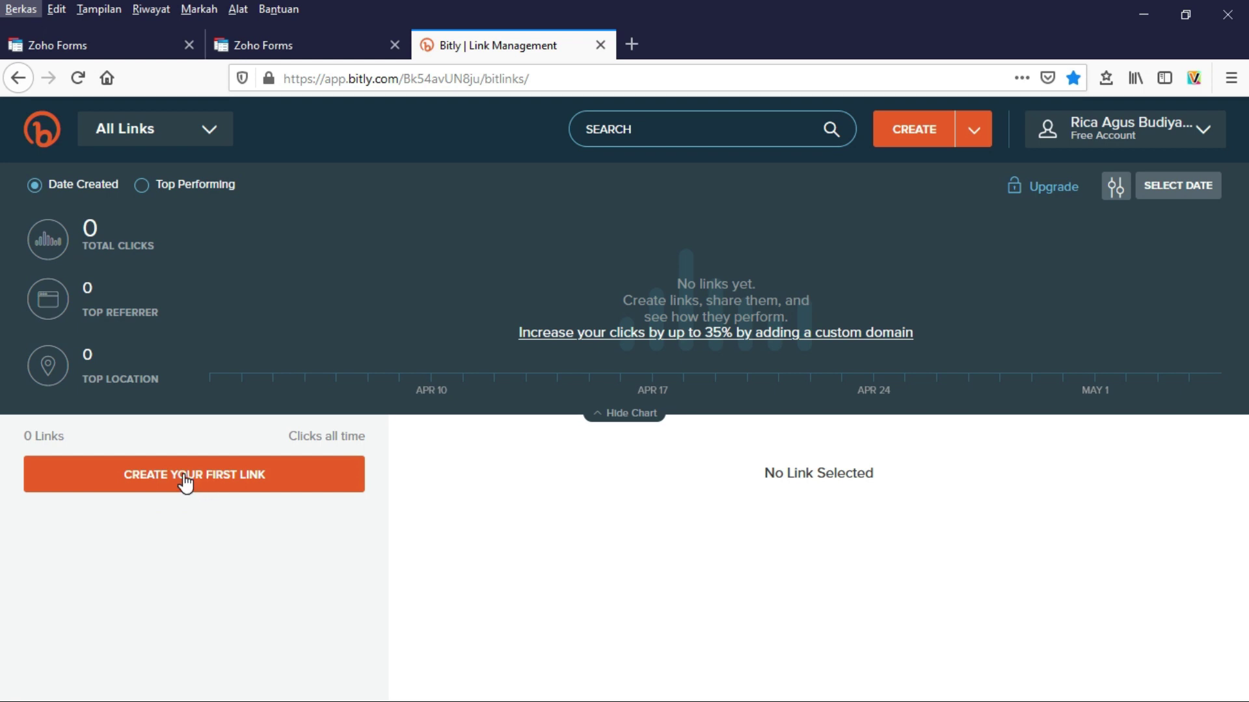
# - Start a new Bitly link and copy the ABSENSI ONLINE 3A permalink from Zoho Forms
pyautogui.click(103, 450)
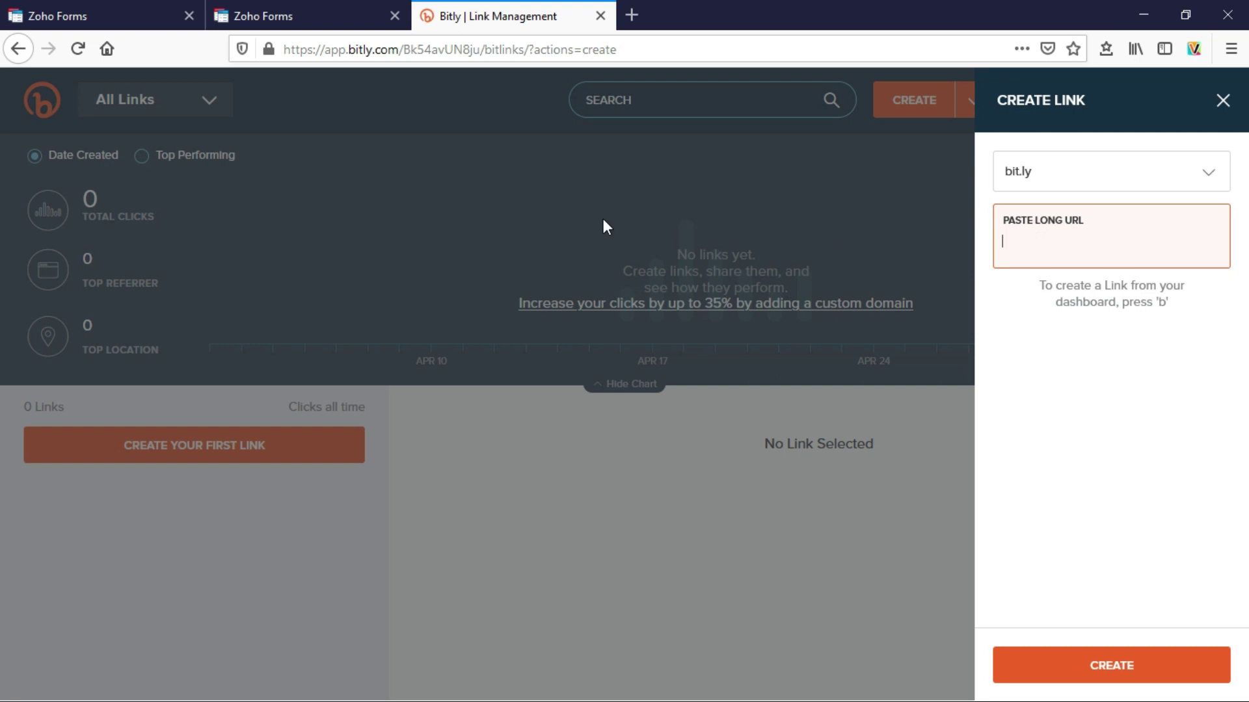
pyautogui.click(310, 11)
pyautogui.click(145, 18)
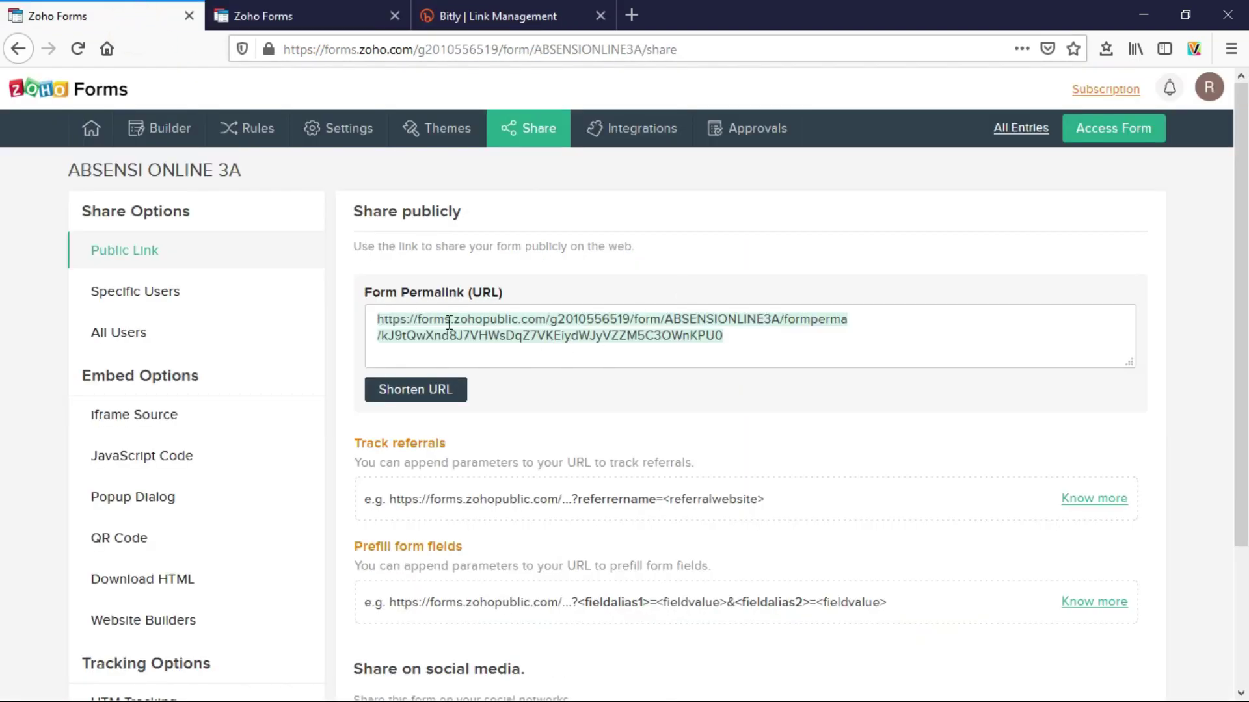
pyautogui.click(544, 323)
pyautogui.rightClick(543, 323)
pyautogui.click(587, 506)
# - Paste the form permalink into Bitly's long URL field and create the link
pyautogui.click(484, 13)
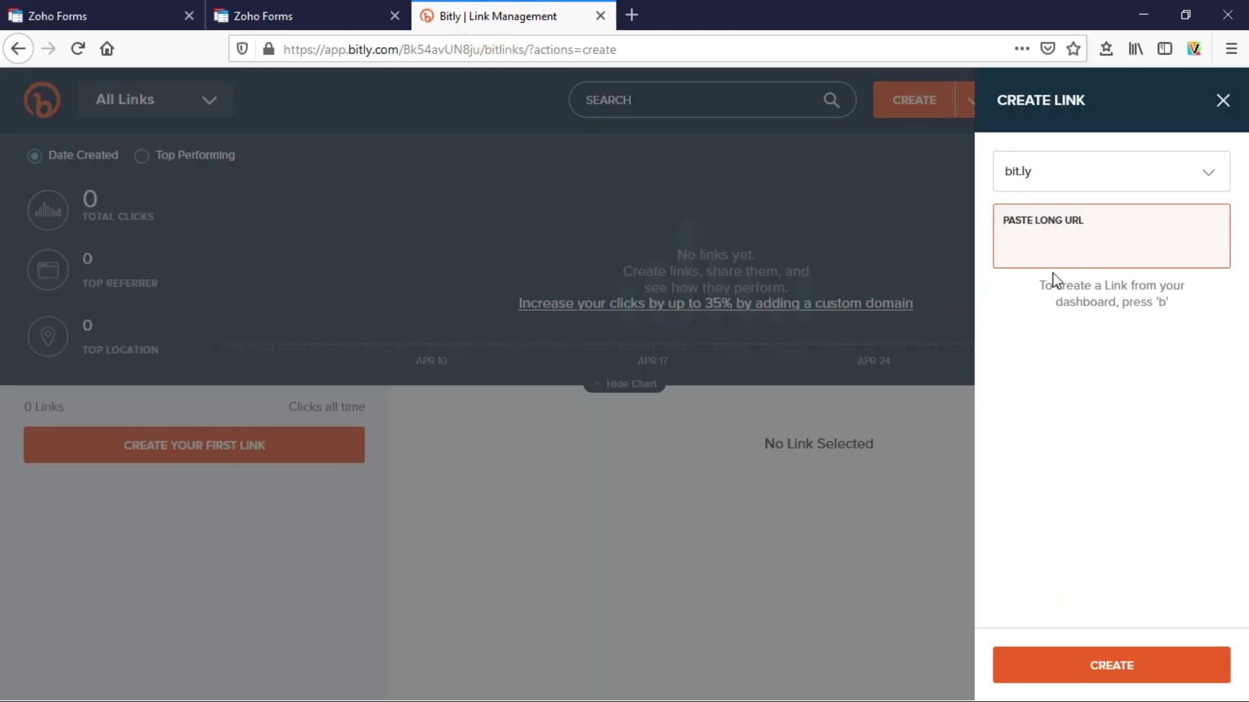
pyautogui.rightClick(1019, 243)
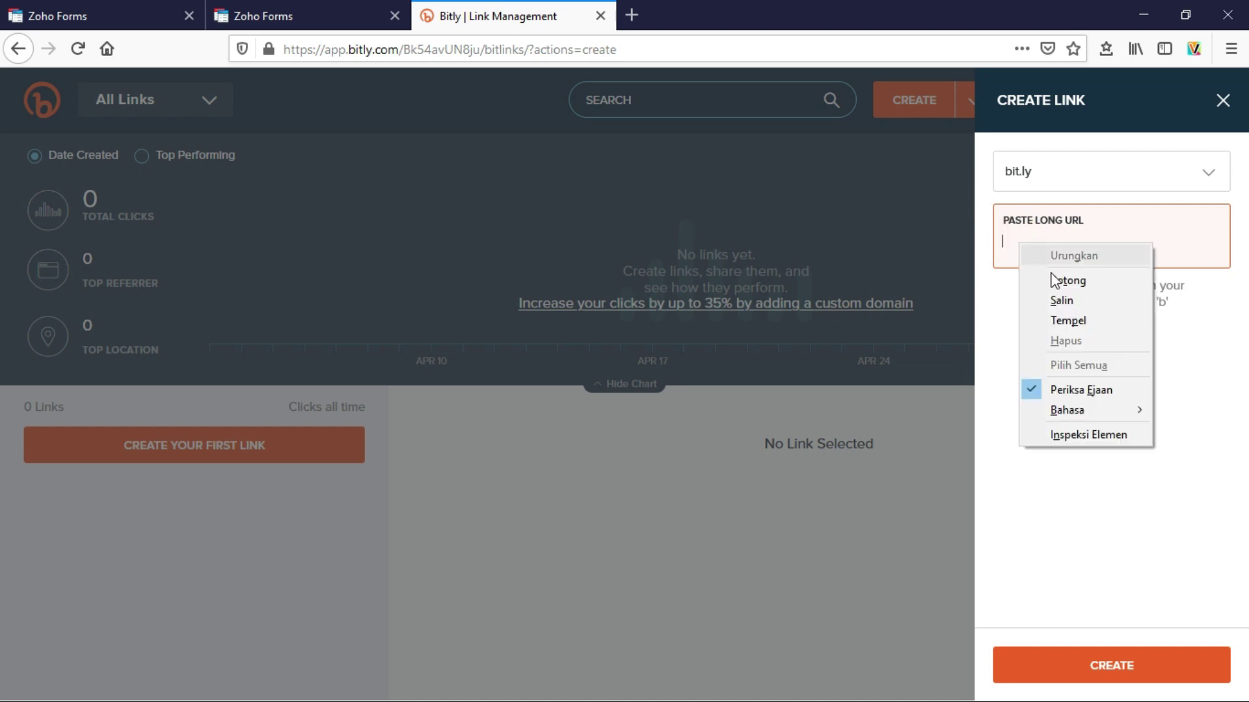
pyautogui.click(1070, 320)
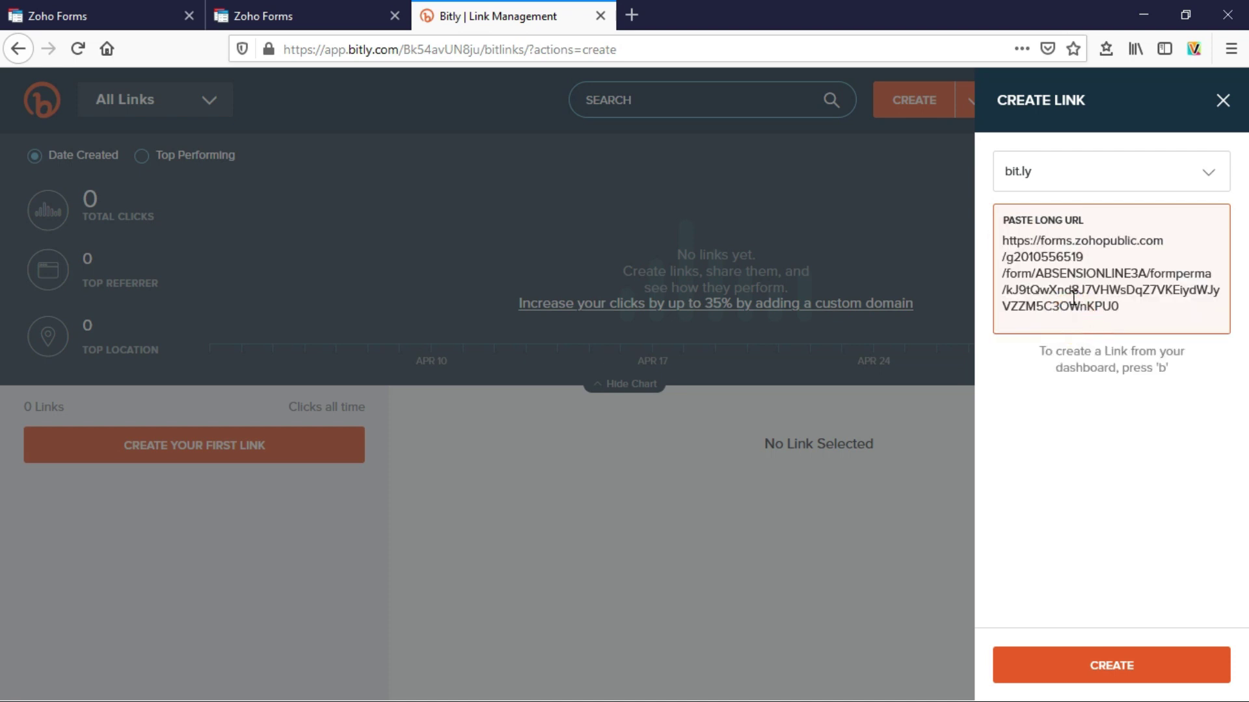
pyautogui.press('Return')
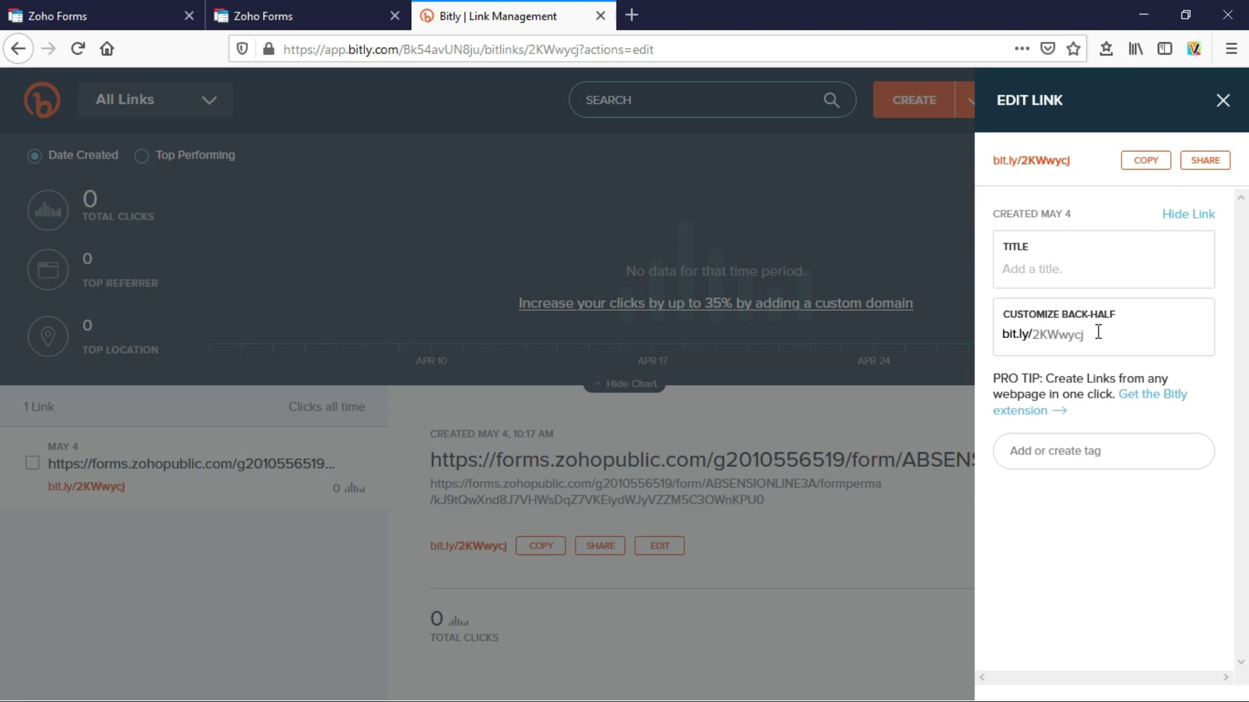
# - Title the new short link bit.ly/2KWwycj 'ABSENSIONLINE3A'
pyautogui.click(1042, 269)
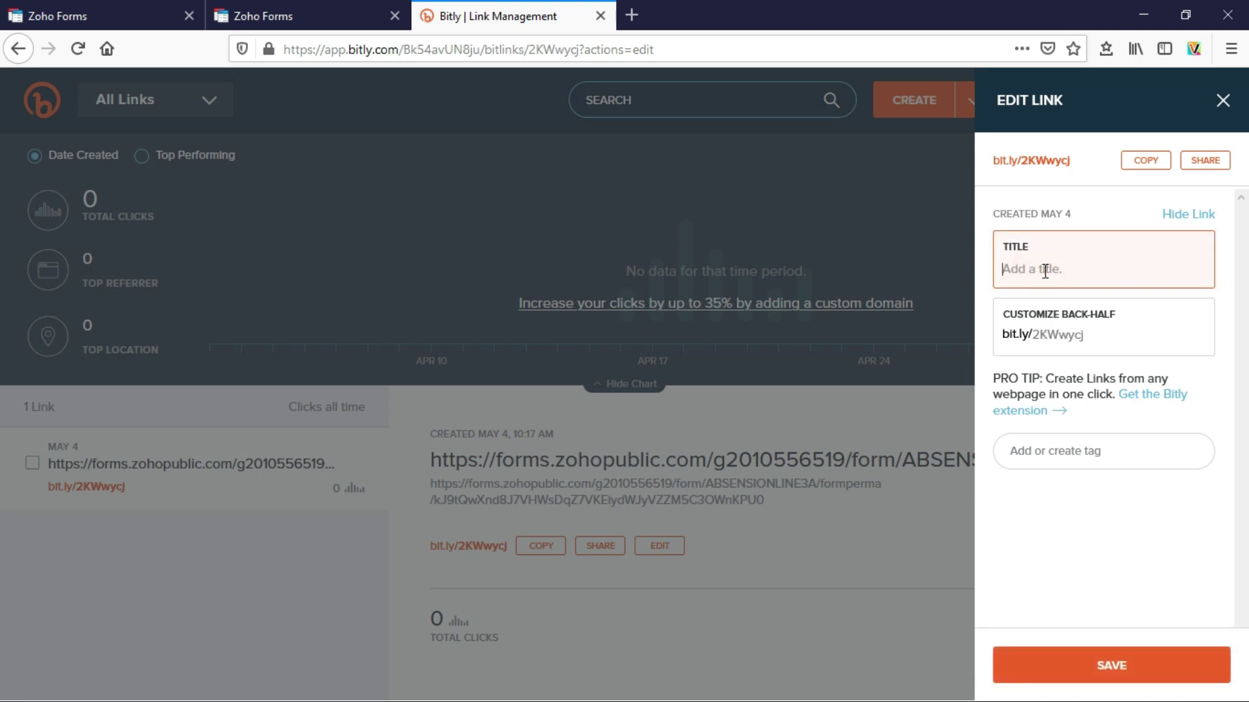
pyautogui.write('ABSENSIONLINE3A')
# - Replace back-half 2KWwycj with ABSENSIONLINE3A and save the link
pyautogui.click(1083, 334)
pyautogui.moveTo(1083, 334); pyautogui.dragTo(1033, 336)
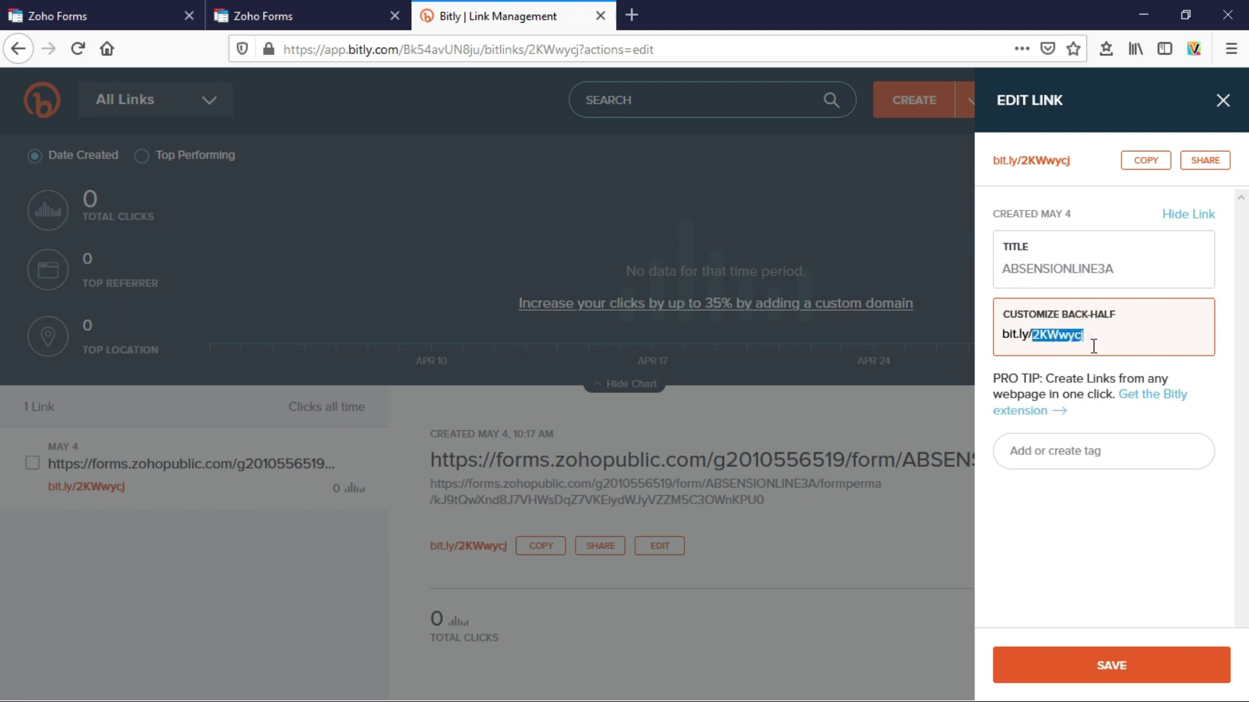
pyautogui.write('ABSENSIONLINE3A')
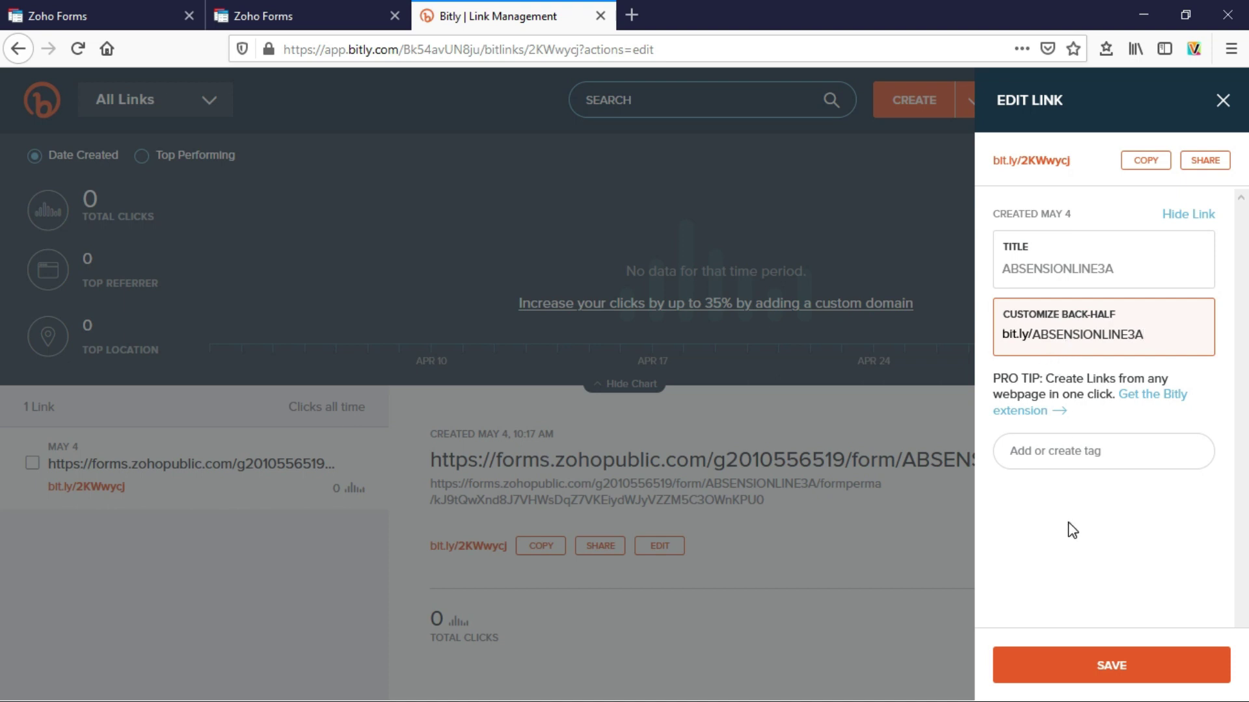
pyautogui.click(1112, 675)
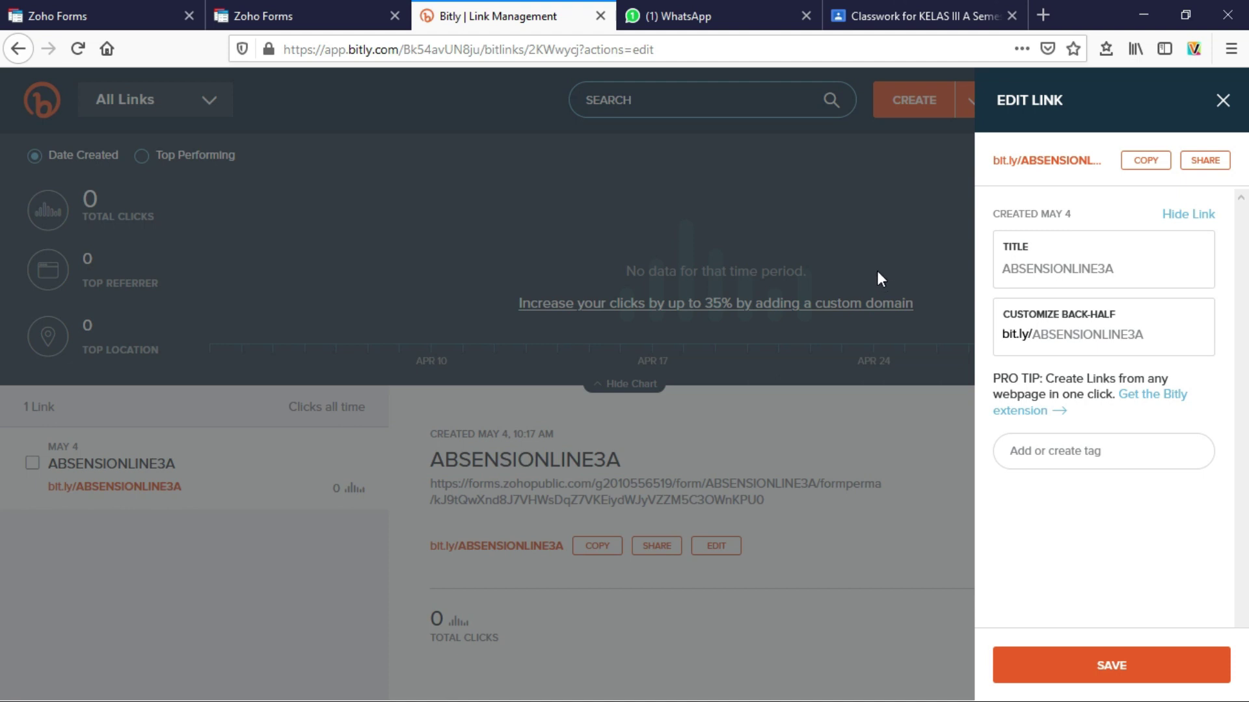
# - Copy bit.ly/ABSENSIONLINE3A and paste it into the KELAS 3A 07 PAGI message box
pyautogui.click(1142, 168)
pyautogui.click(710, 12)
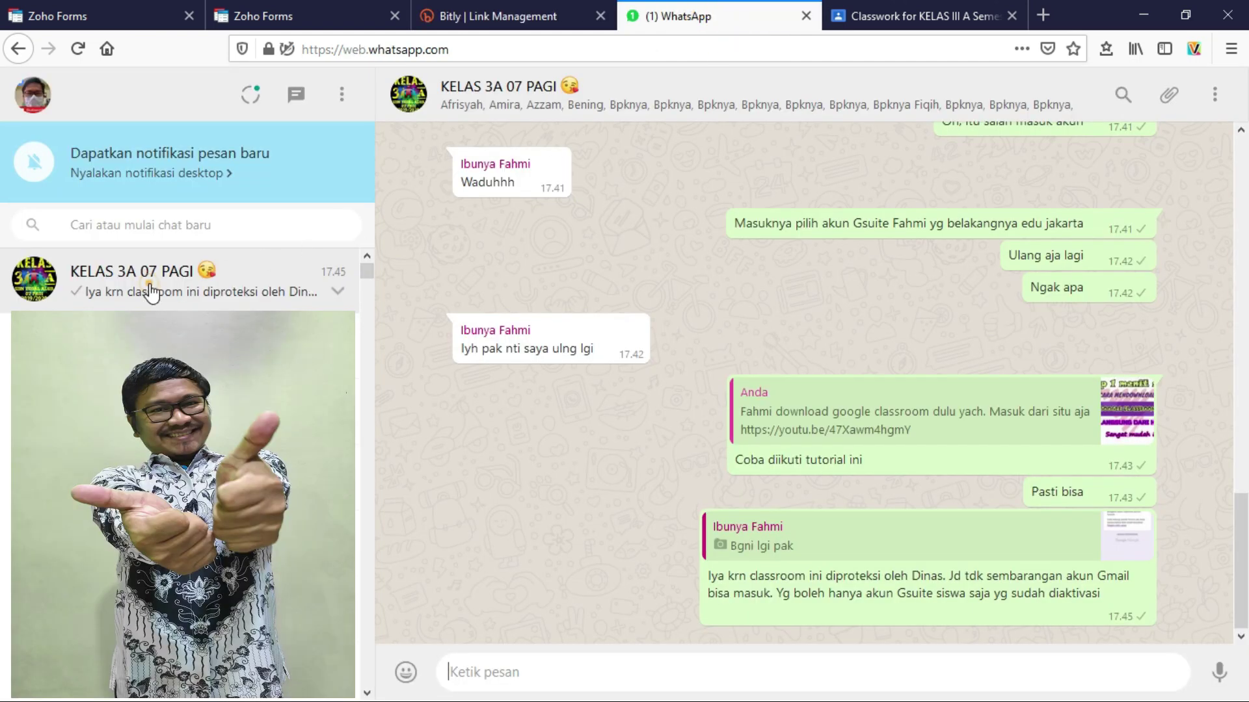
pyautogui.click(512, 677)
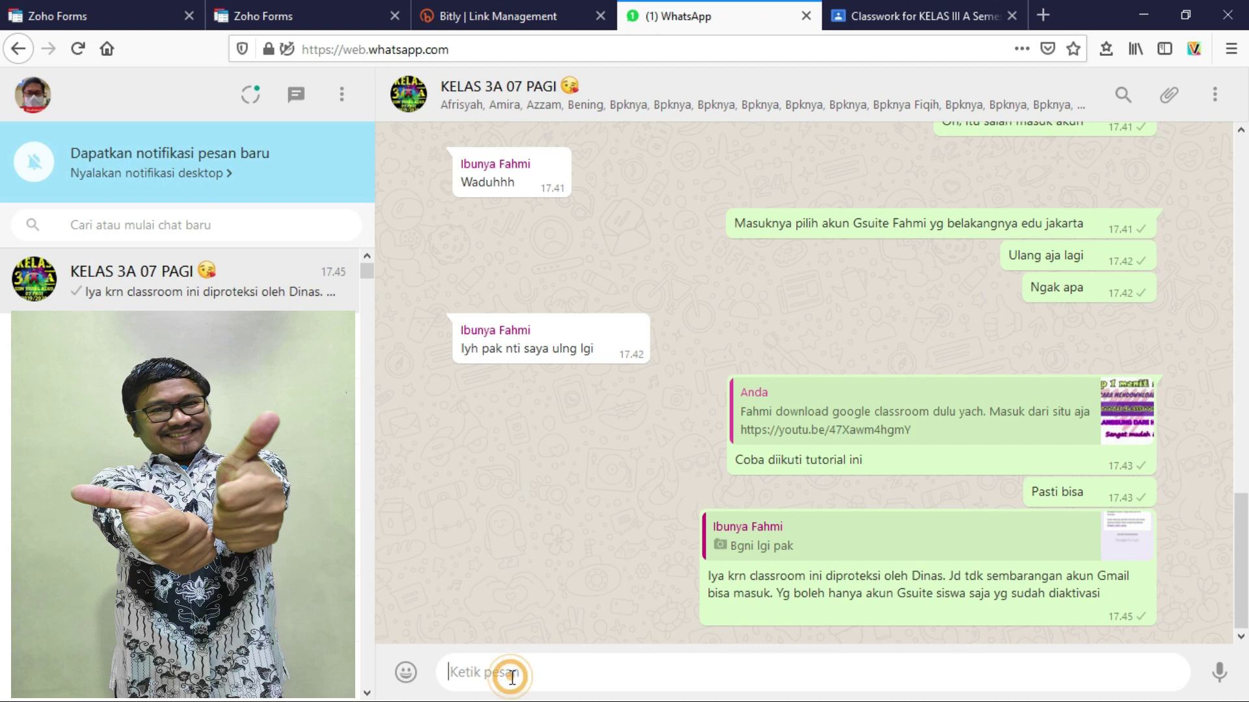
pyautogui.rightClick(465, 670)
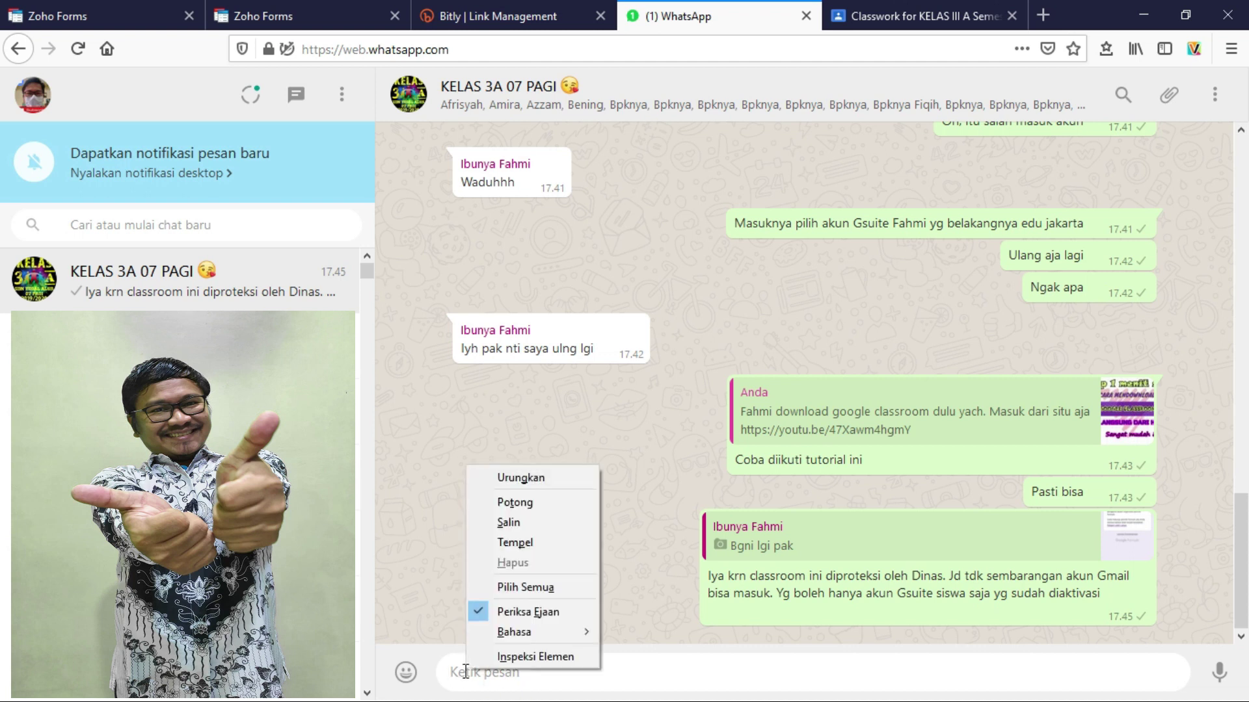
pyautogui.click(537, 542)
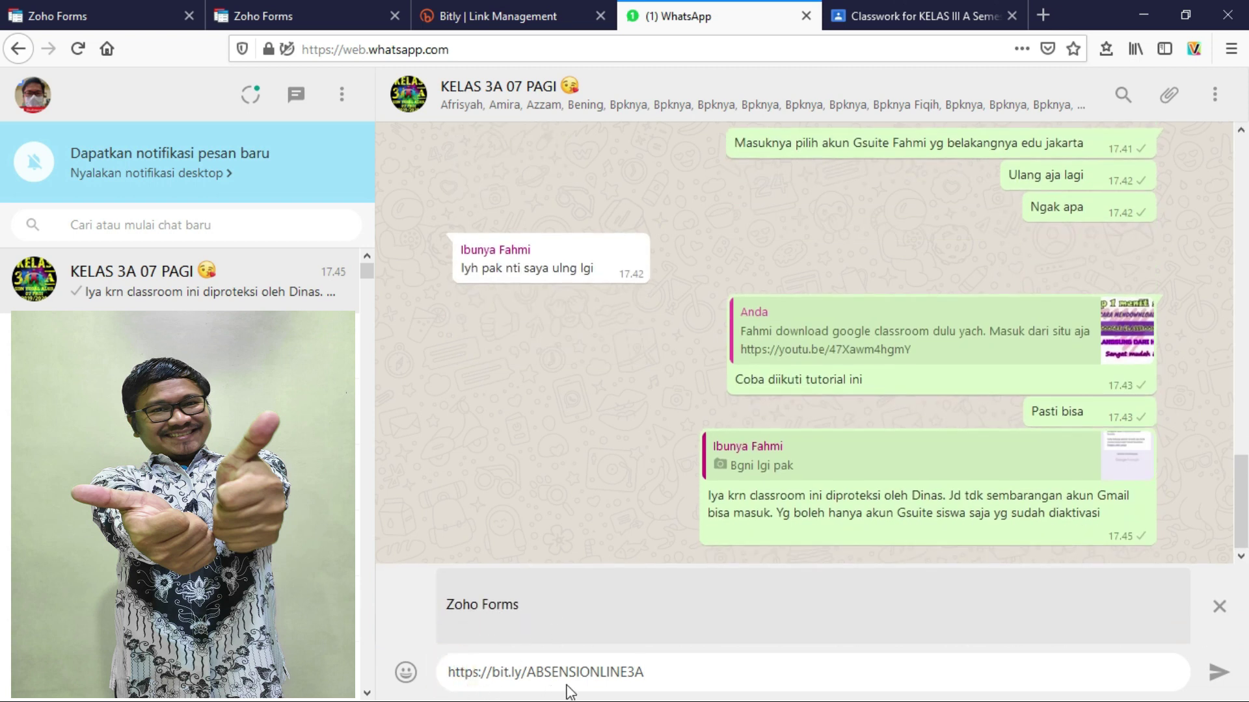
# - Add the Absen Online attendance instructions to the message and send it
pyautogui.hotkey('ctrl', 'v')
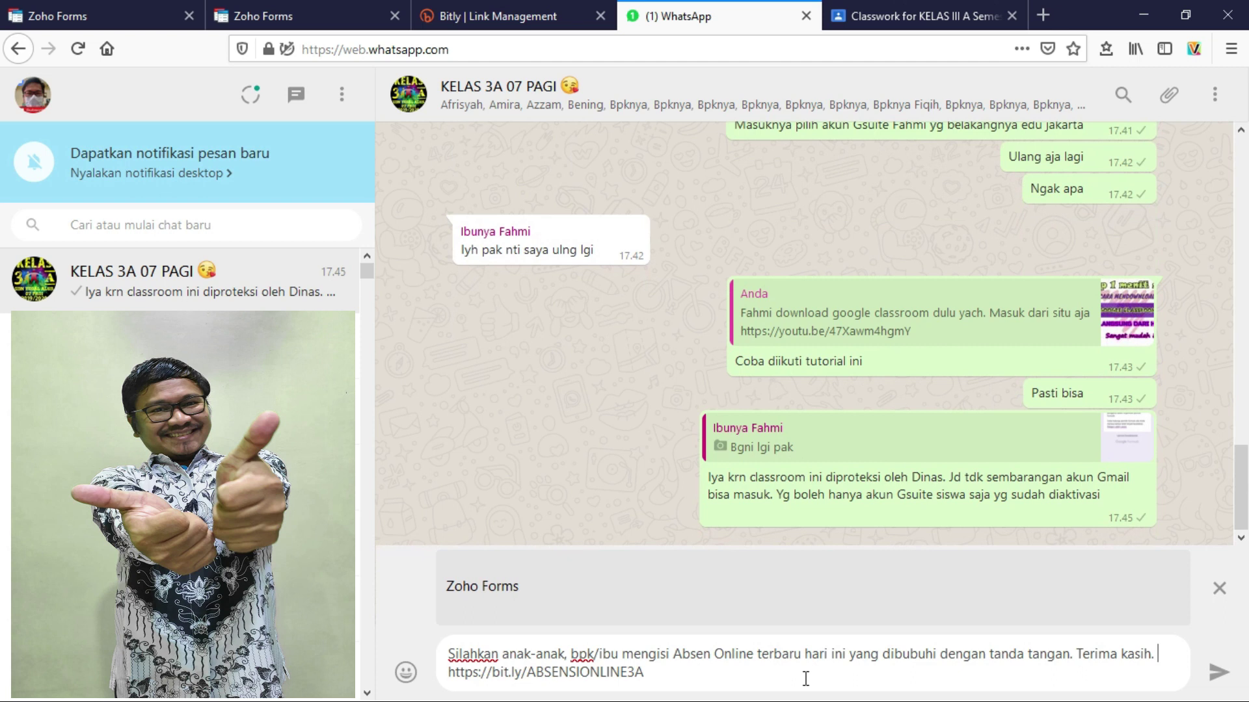
pyautogui.click(668, 678)
pyautogui.click(1217, 672)
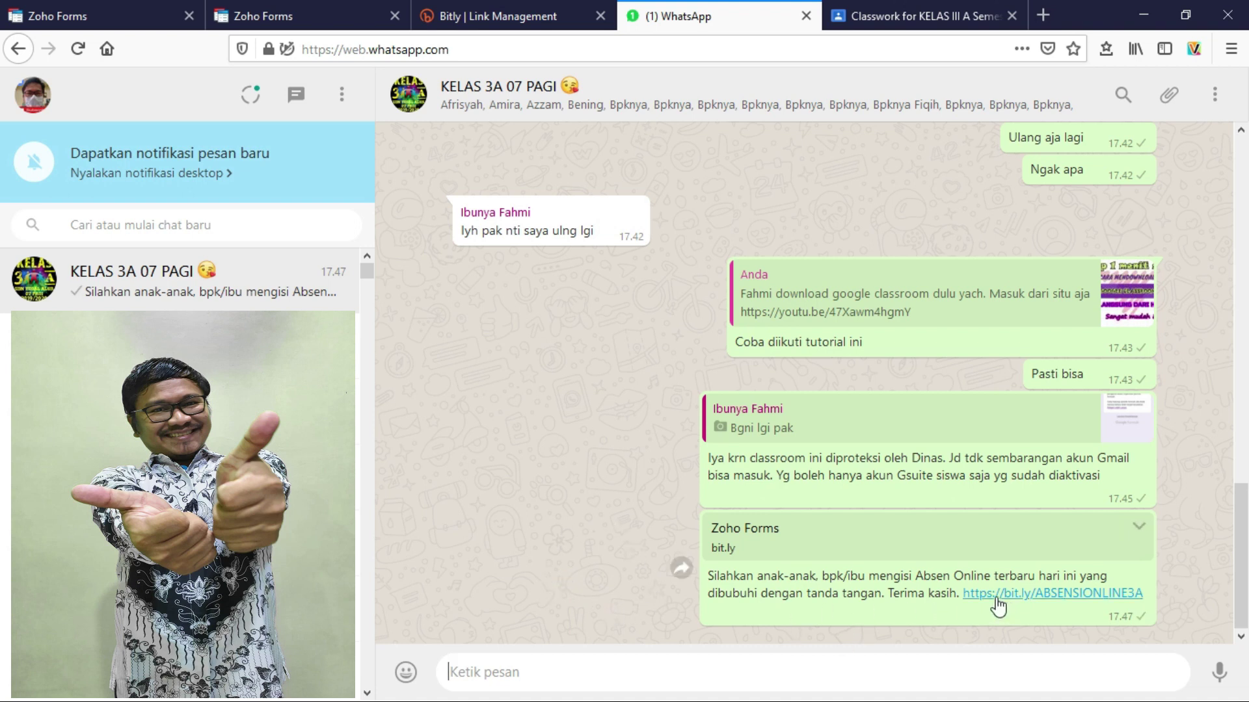
# - Open the shared bit.ly link, recopy the form permalink, and confirm the ABSENSI ONLINE 3A form opens
pyautogui.click(1058, 599)
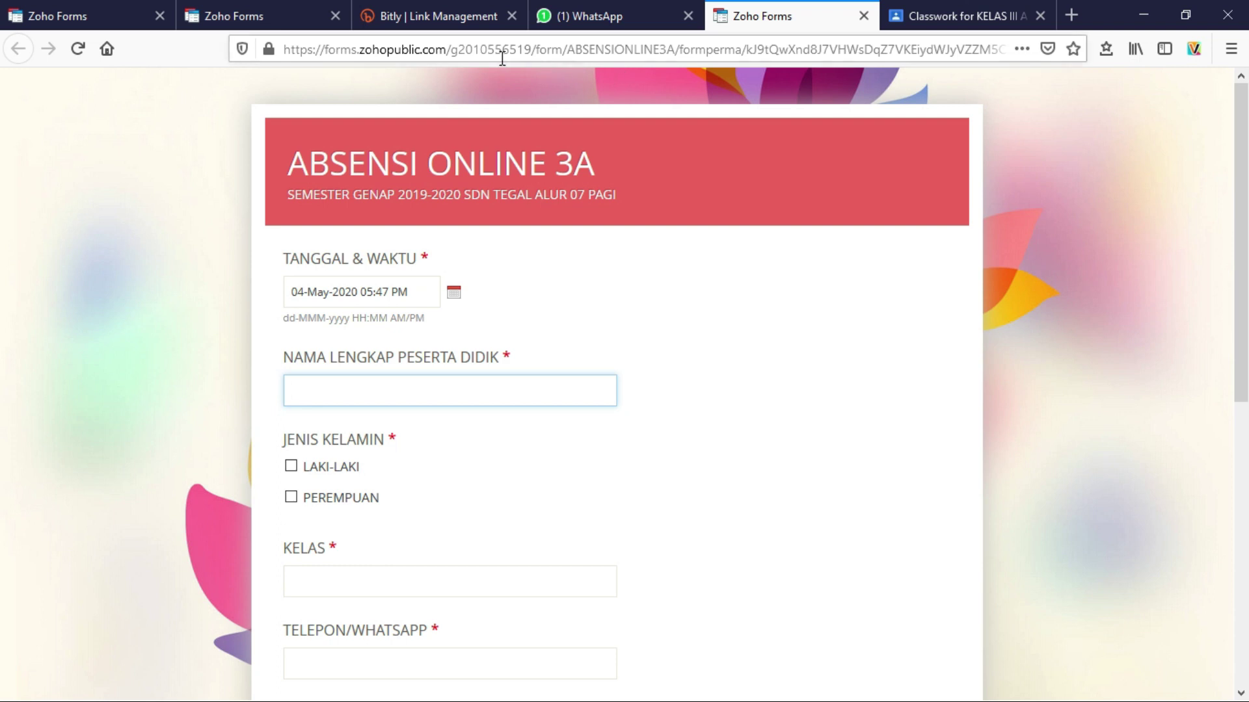
pyautogui.click(437, 23)
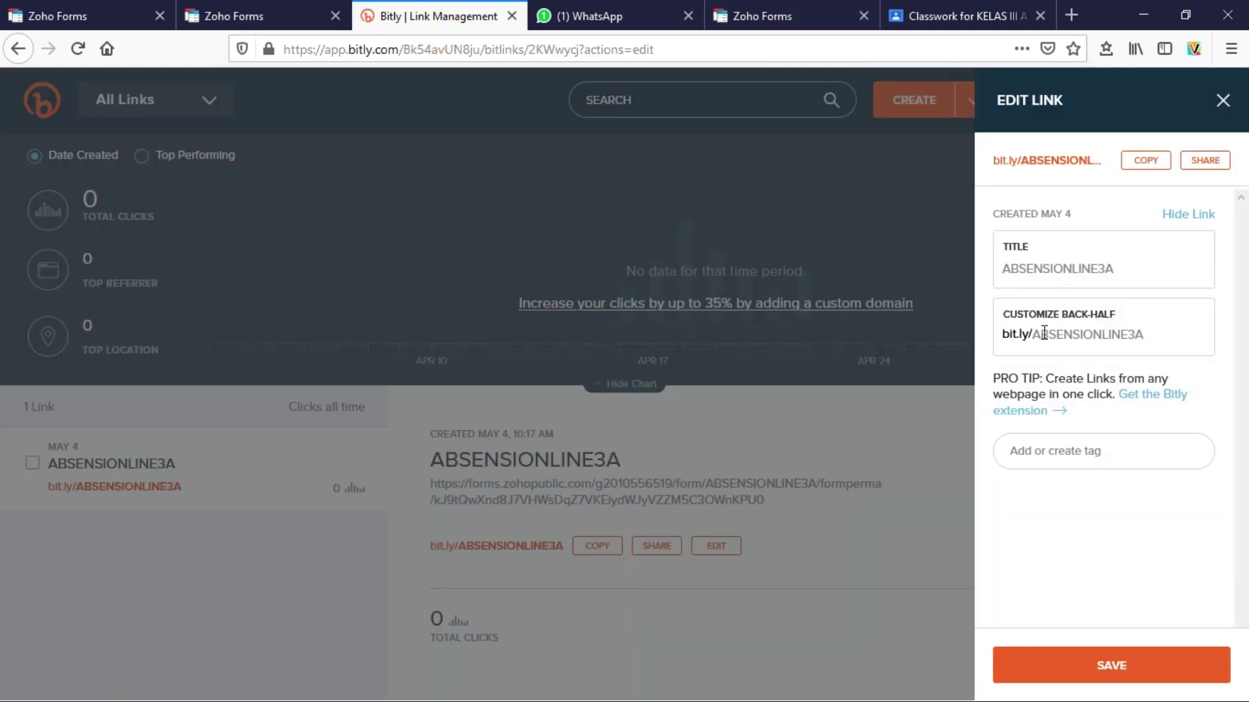
pyautogui.click(305, 20)
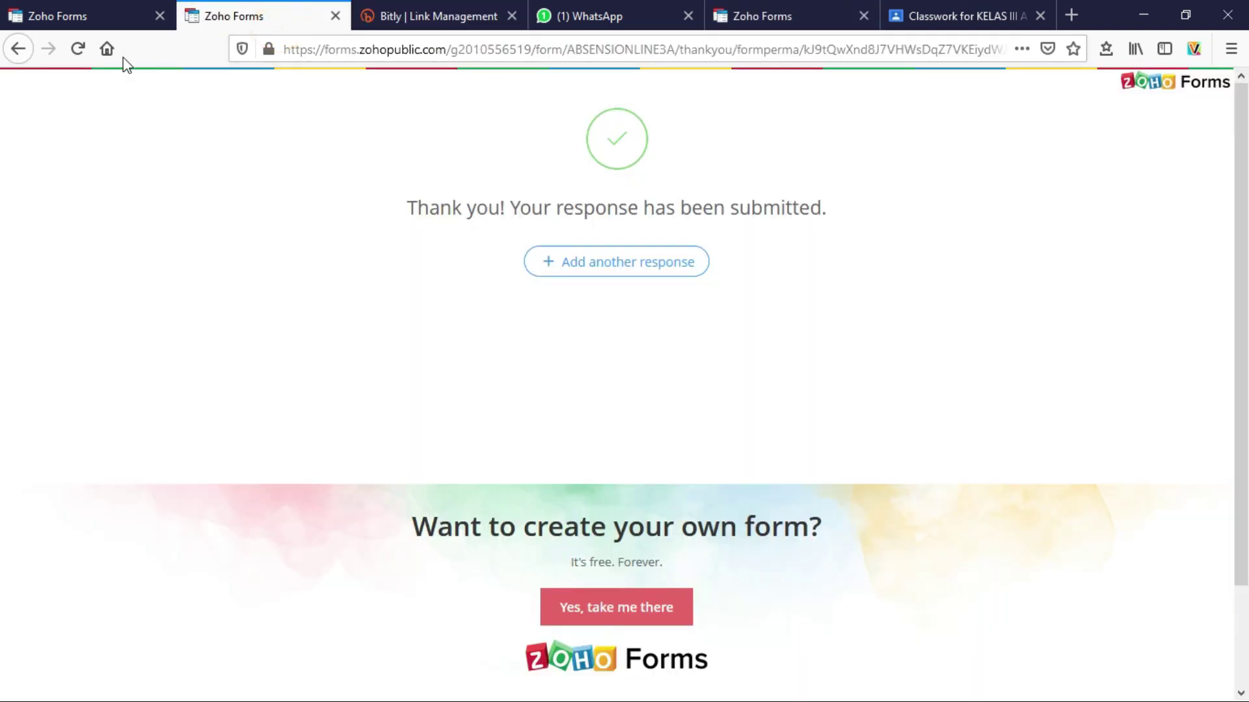
pyautogui.click(108, 18)
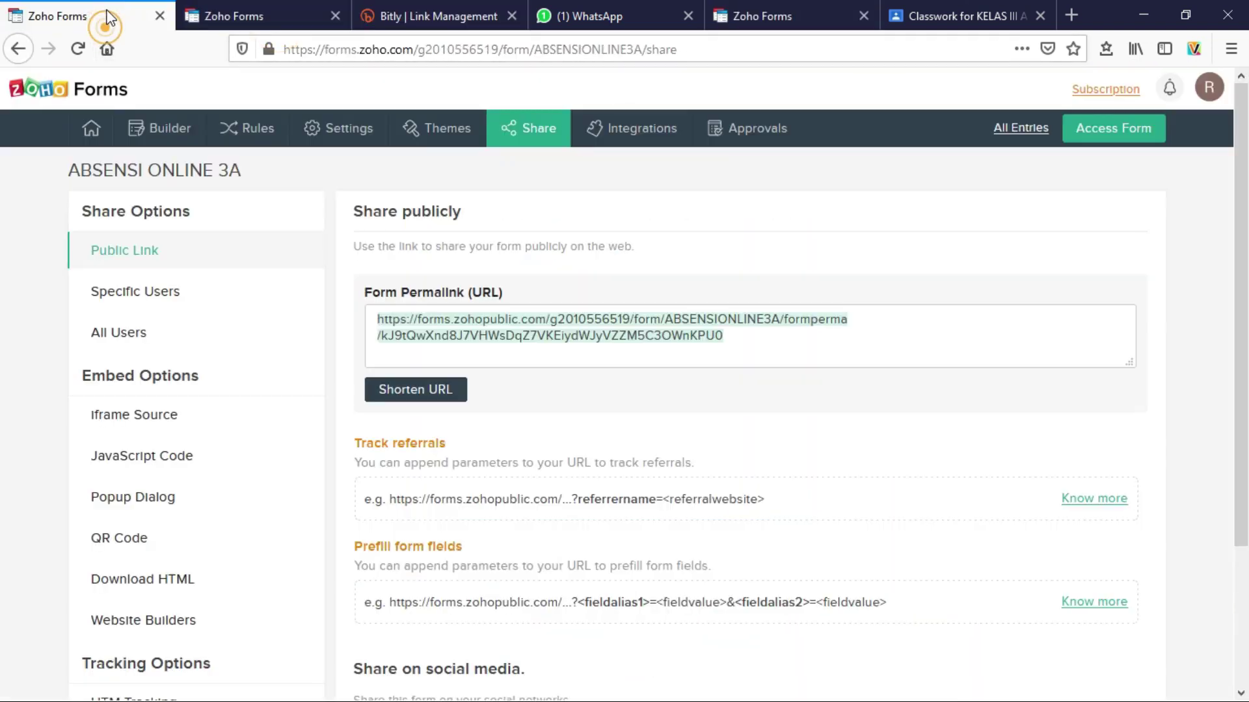
pyautogui.click(576, 322)
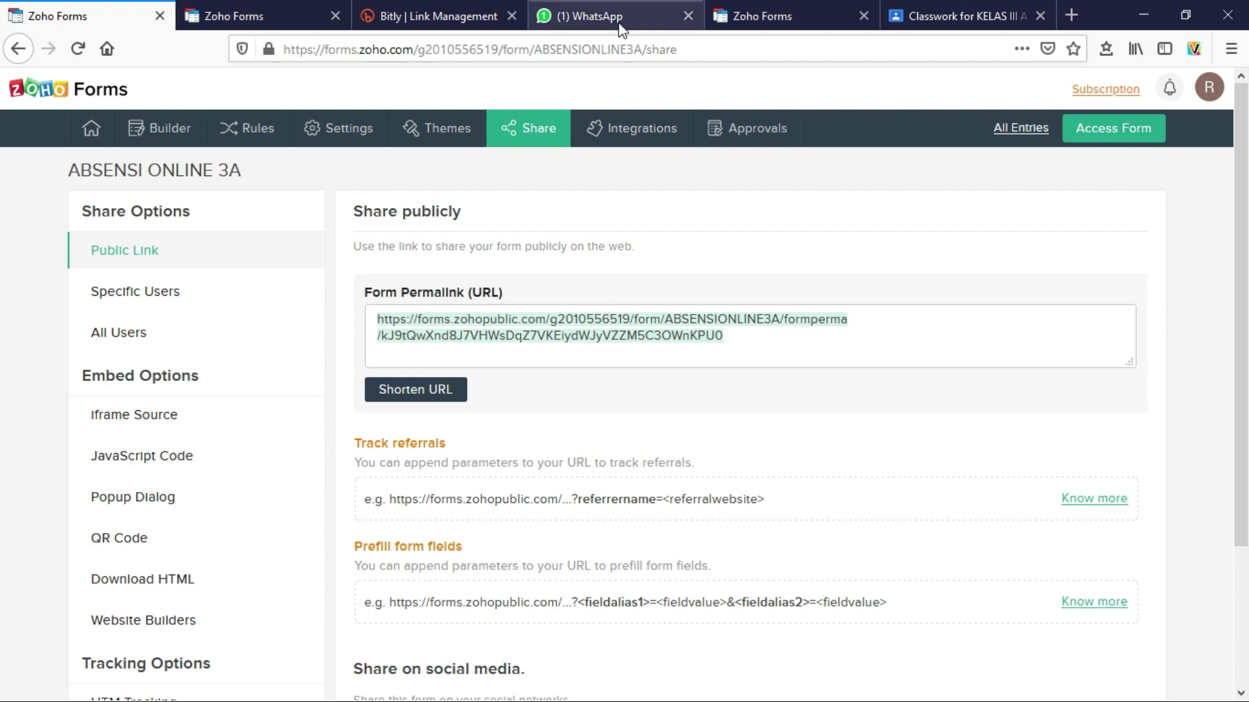
pyautogui.click(757, 13)
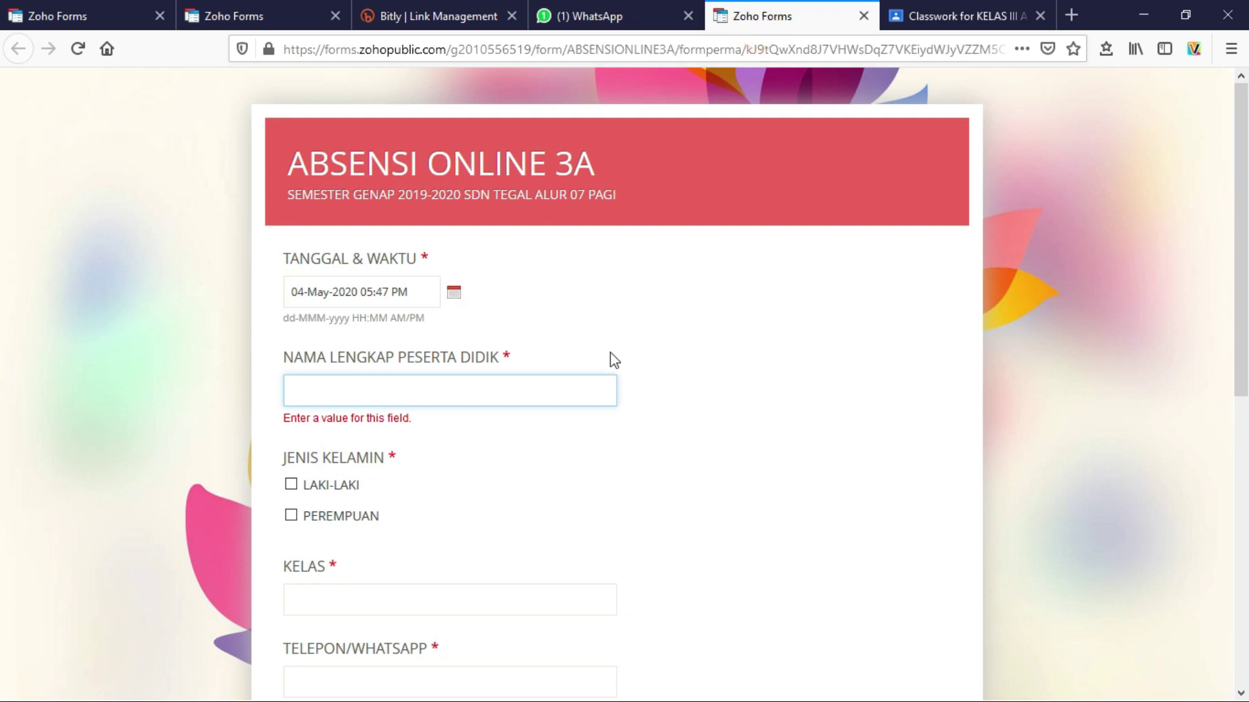